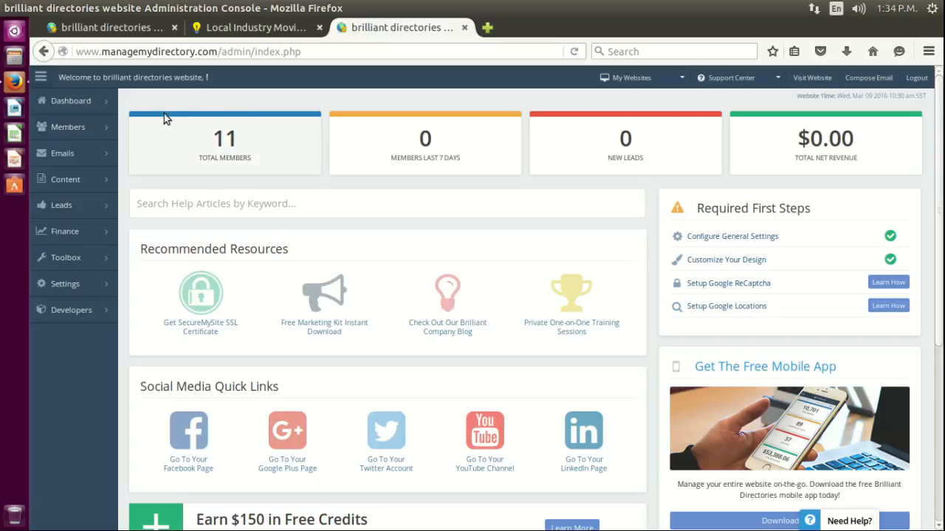
- Open the Widget Manager in the admin console and load the live website's homepage in a separate tab
mouse_move(71, 262)
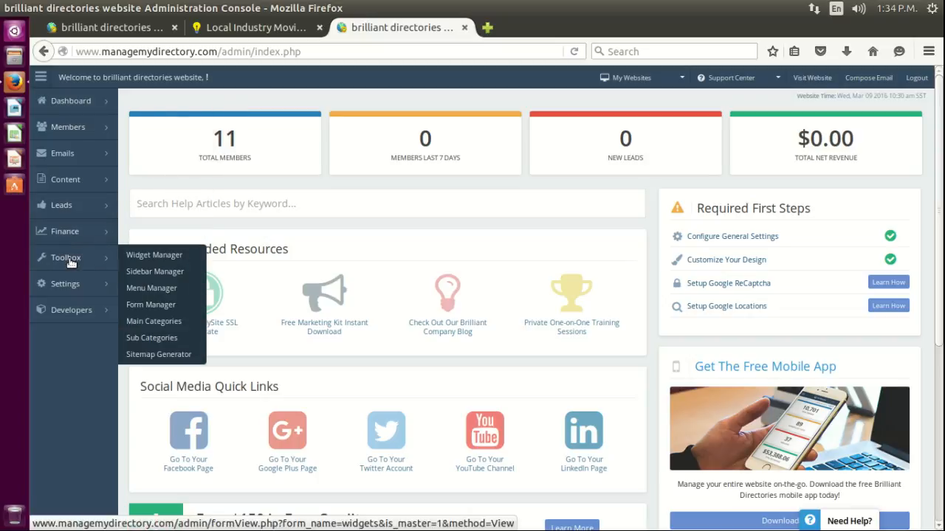
left_click(138, 259)
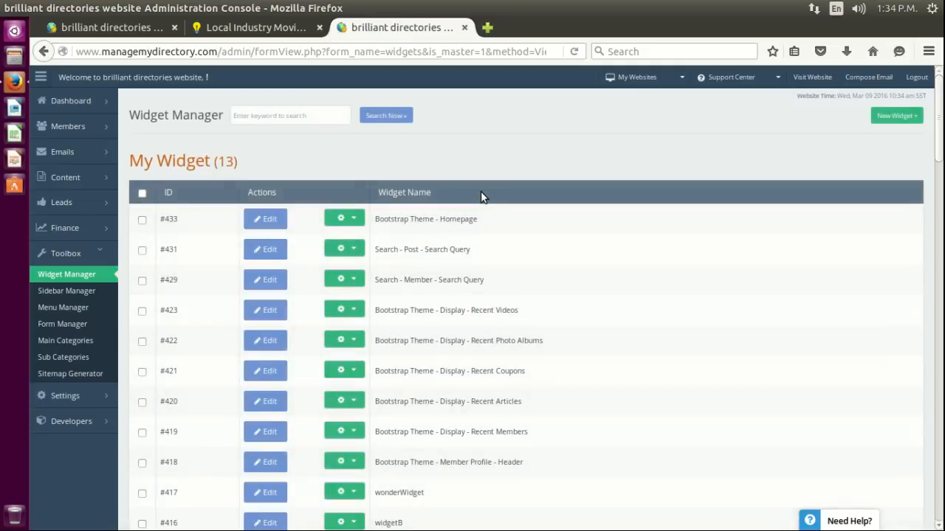
left_click(803, 77)
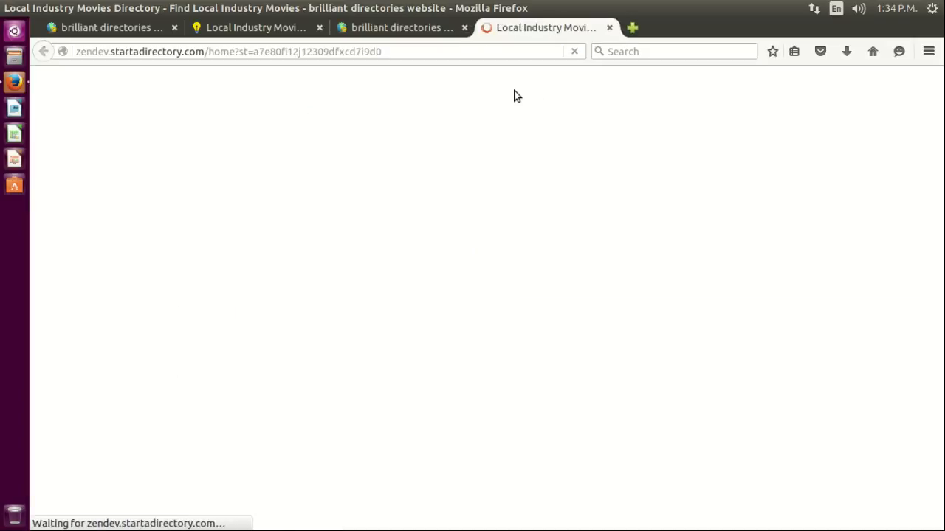
left_click_drag(114, 251, 456, 251)
left_click(457, 250)
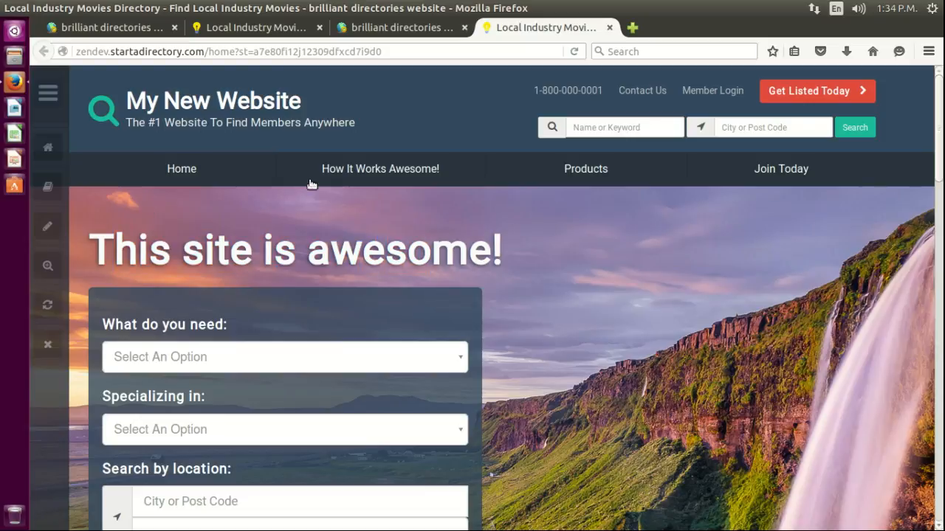
- Return to the Widget Manager and close the older duplicate website and admin console tabs
left_click(405, 27)
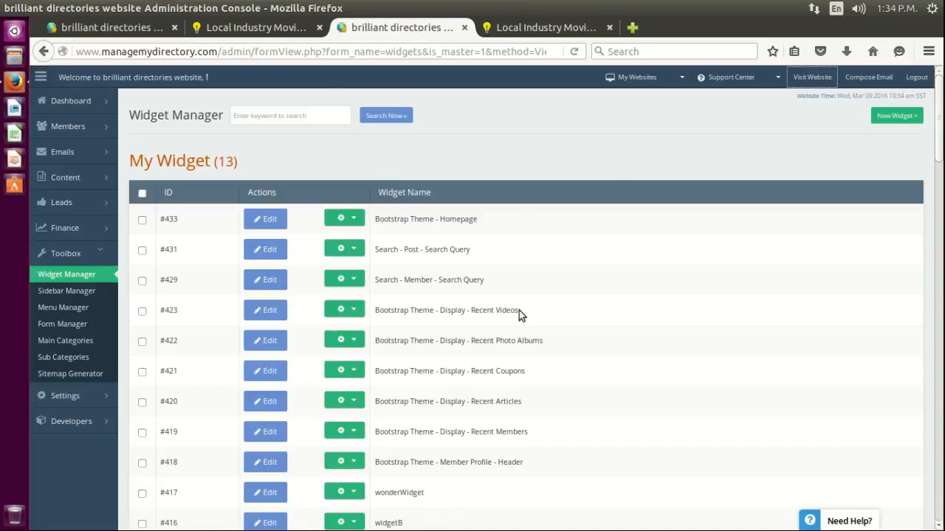
left_click(319, 28)
left_click(174, 28)
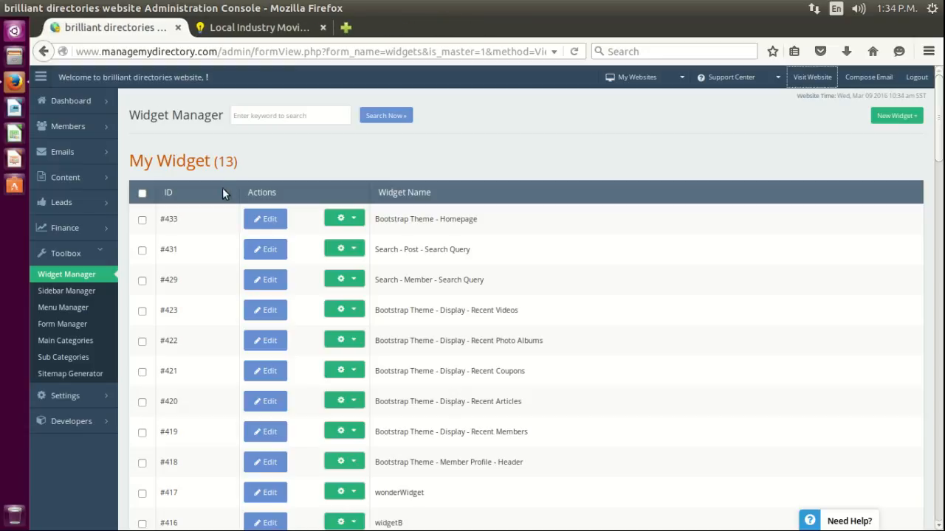
- Insert <h1>Random Text</h1> as the first HTML line of the Bootstrap Theme - Homepage widget and save the widget
left_click(268, 220)
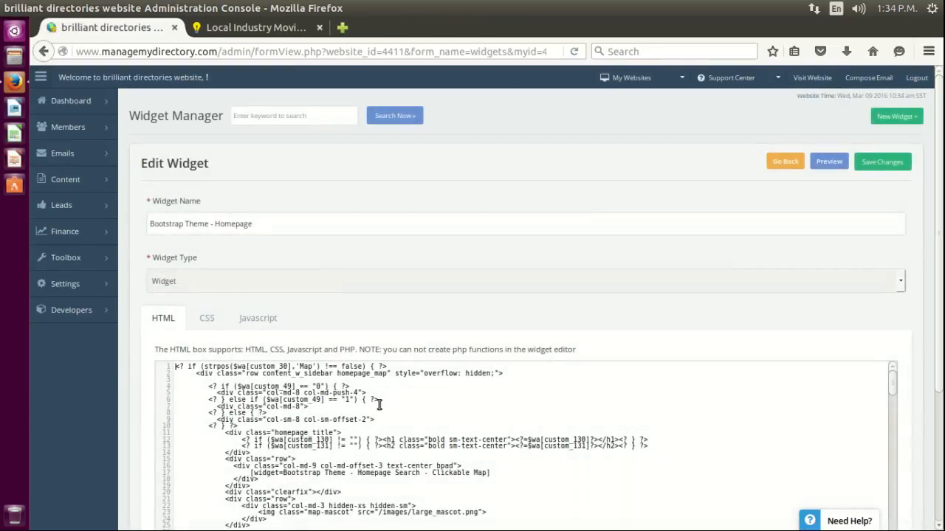
key("Return")
key("Up")
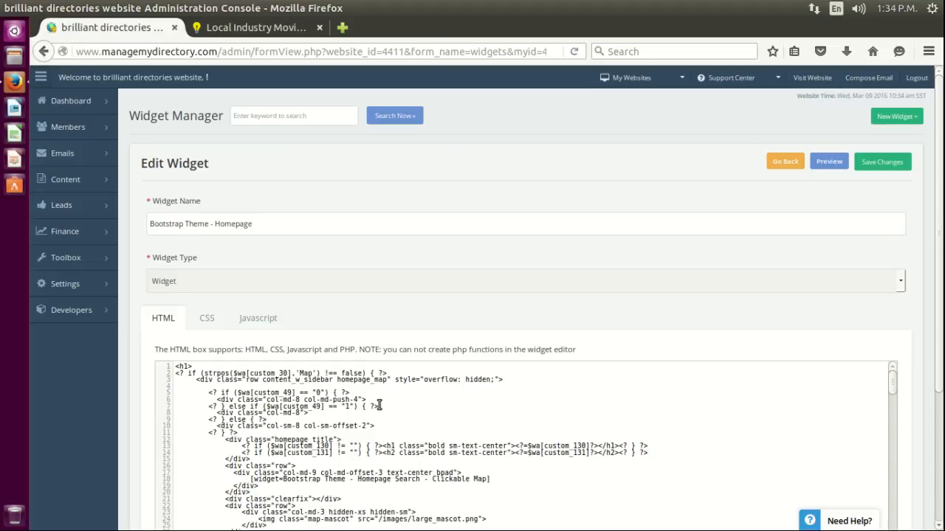
type("Random Text</h1>")
key("ctrl+s")
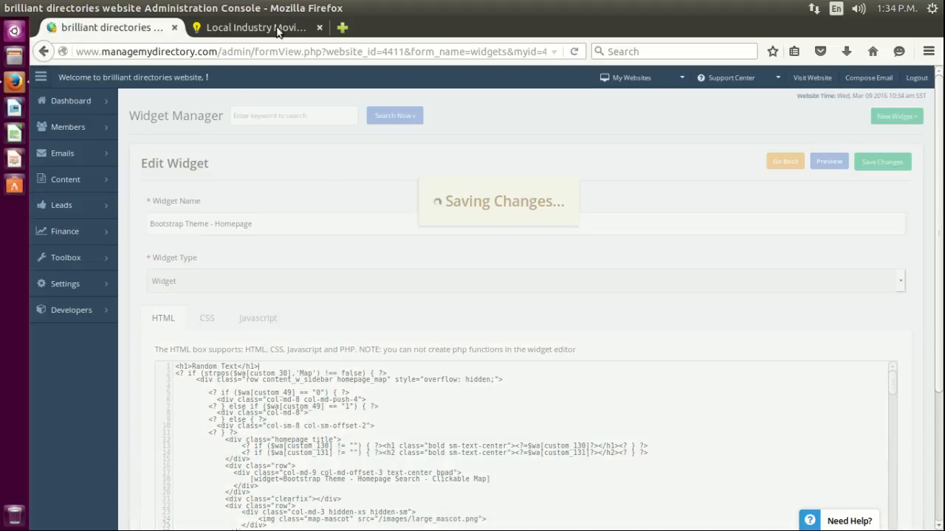
- Reload the live website's homepage and check the Random Text heading above the main title
left_click(261, 24)
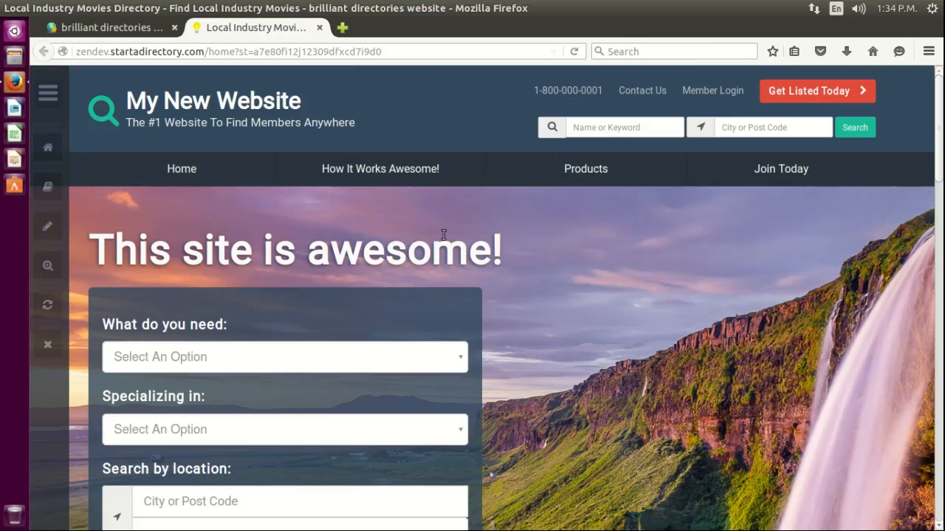
key("F5")
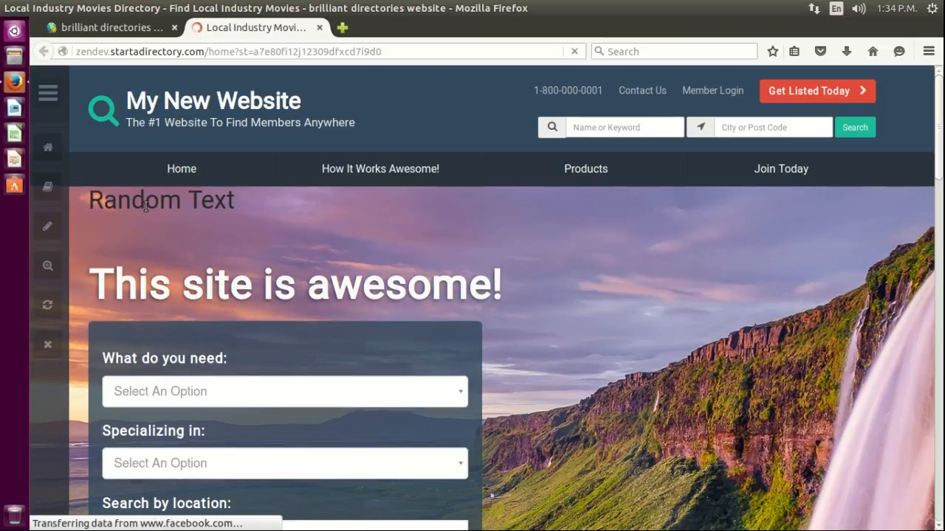
left_click_drag(102, 203, 229, 201)
left_click(230, 201)
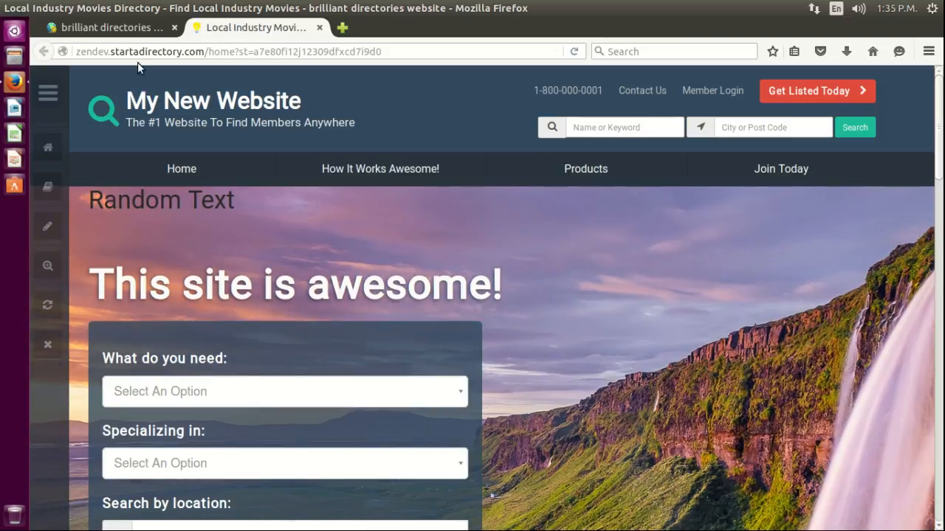
- Copy class="bold sm-text-center" from the existing h1 into the Random Text h1 tag, save the widget and reload the live homepage
left_click(134, 29)
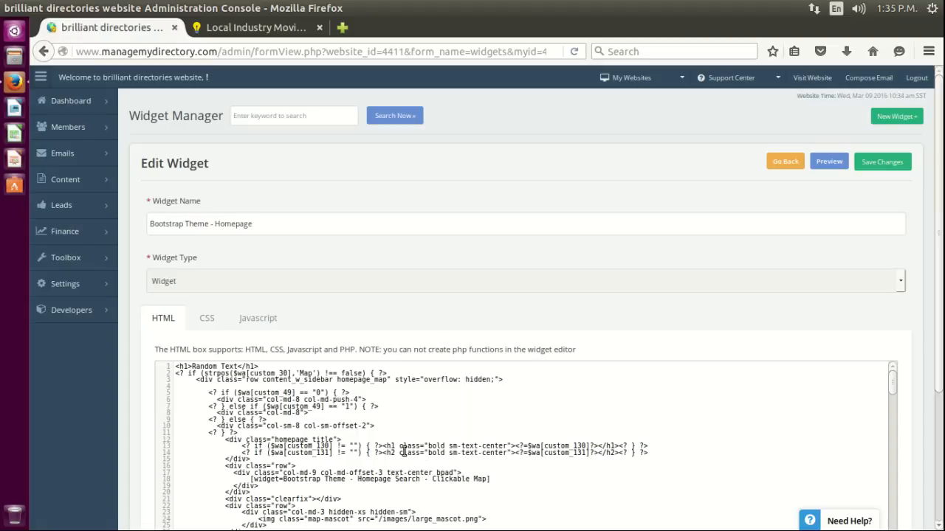
left_click_drag(400, 446, 509, 447)
key("ctrl+c")
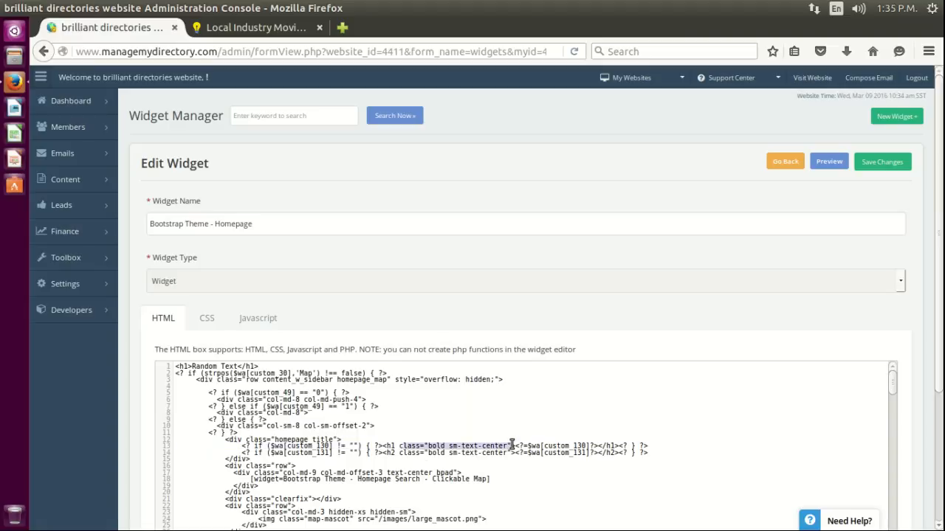
left_click(189, 366)
type("c")
key("ctrl+v")
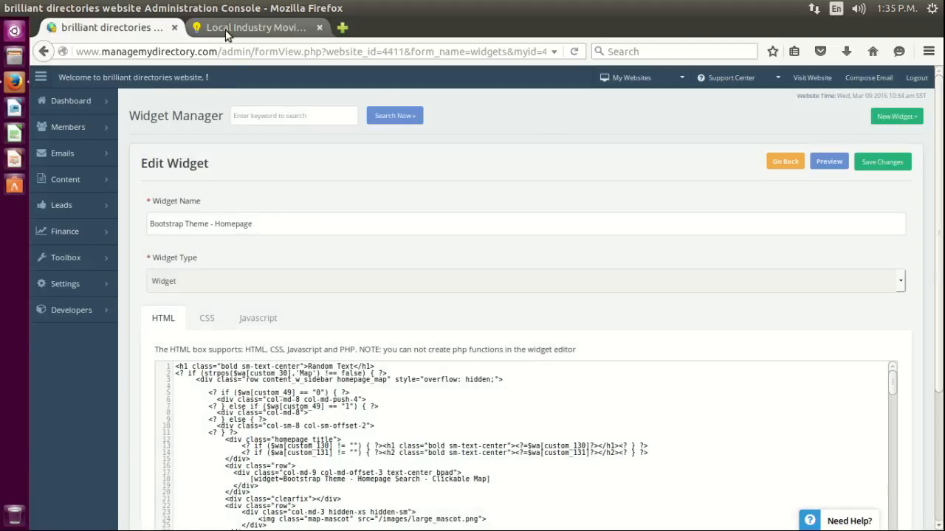
left_click(256, 27)
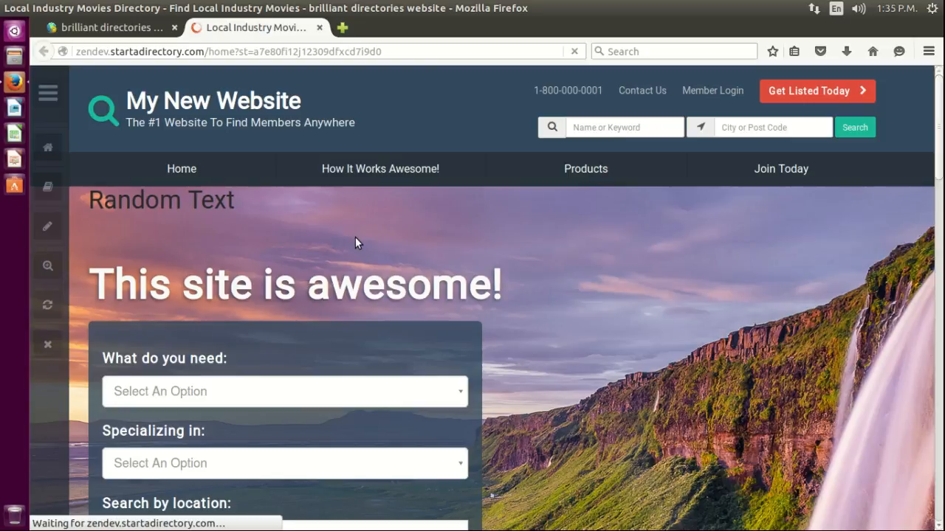
left_click(128, 27)
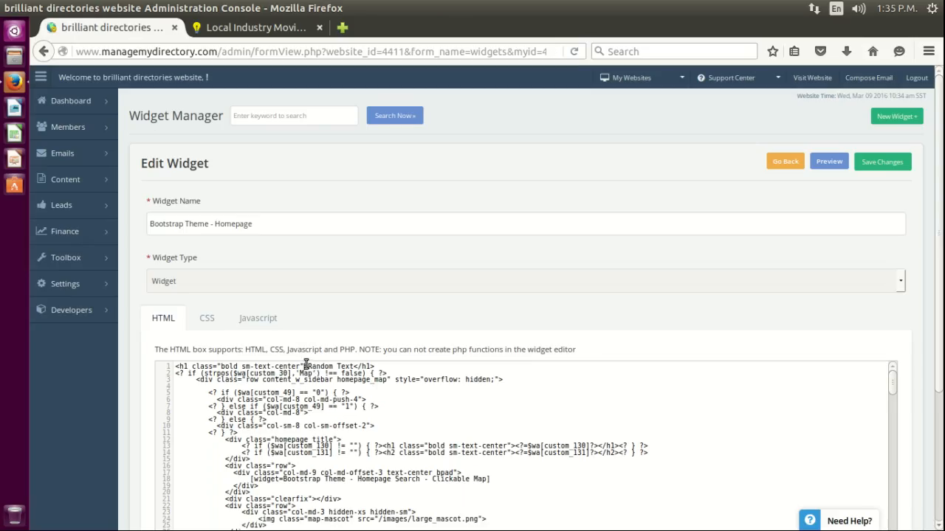
- Open the Custom SEO Settings in a new tab, examine the variables in the permalink structures, and close that tab
left_click_drag(308, 367, 355, 367)
mouse_move(120, 255)
mouse_move(68, 187)
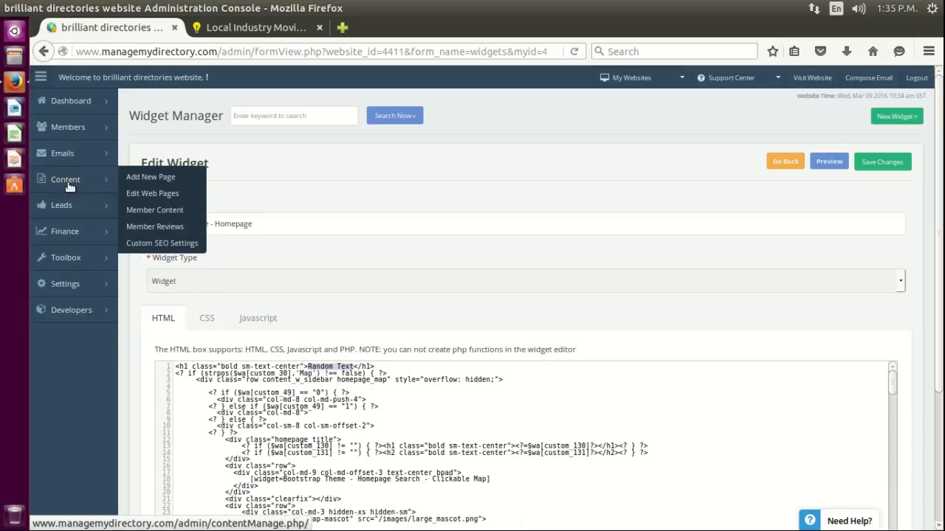
left_click(155, 243)
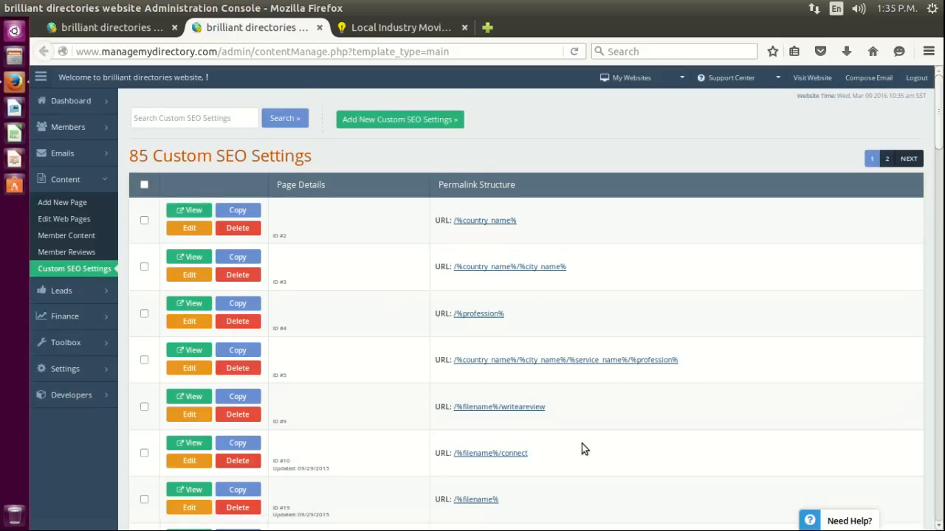
scroll(564, 347, "down", 4)
scroll(528, 237, "down", 20)
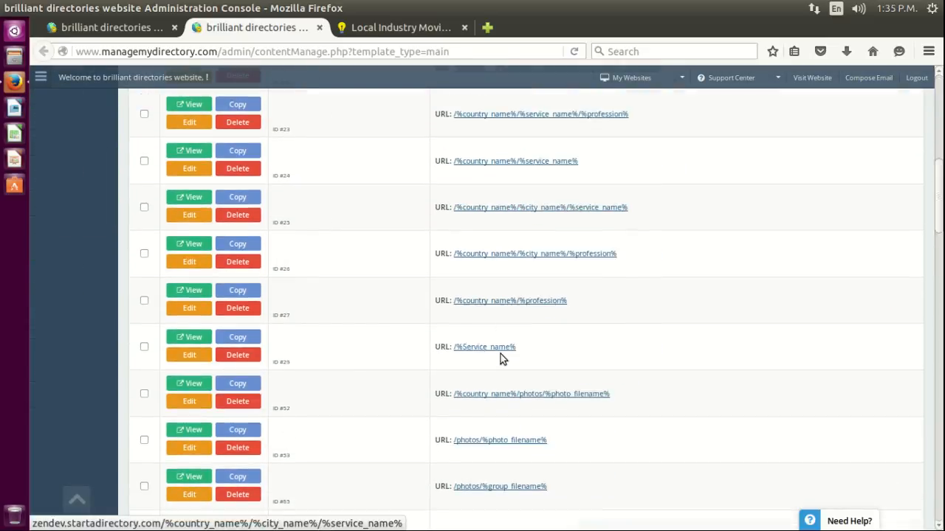
scroll(533, 435, "down", 5)
scroll(533, 435, "up", 20)
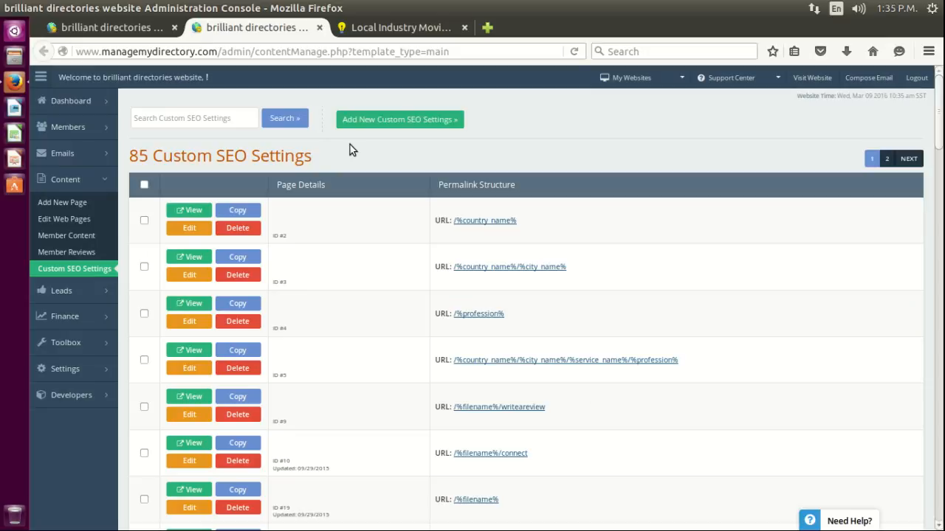
middle_click(268, 26)
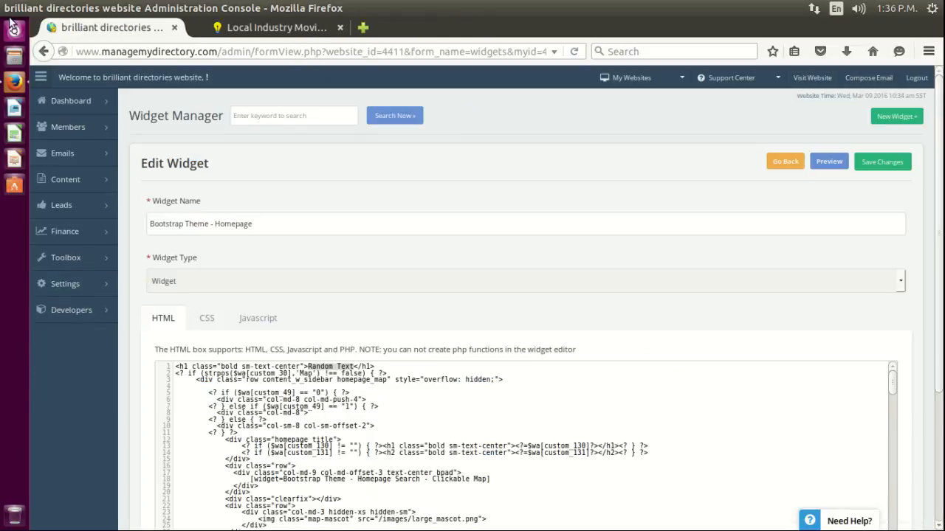
- Set the Website Name to The Candy Store in the General Settings, save the change and check the live website
left_click(309, 367)
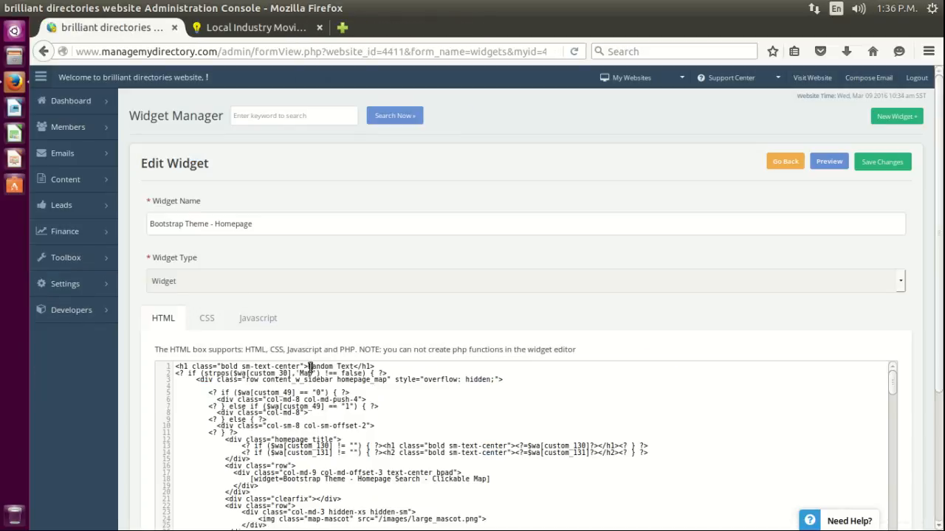
left_click_drag(309, 367, 357, 367)
mouse_move(85, 288)
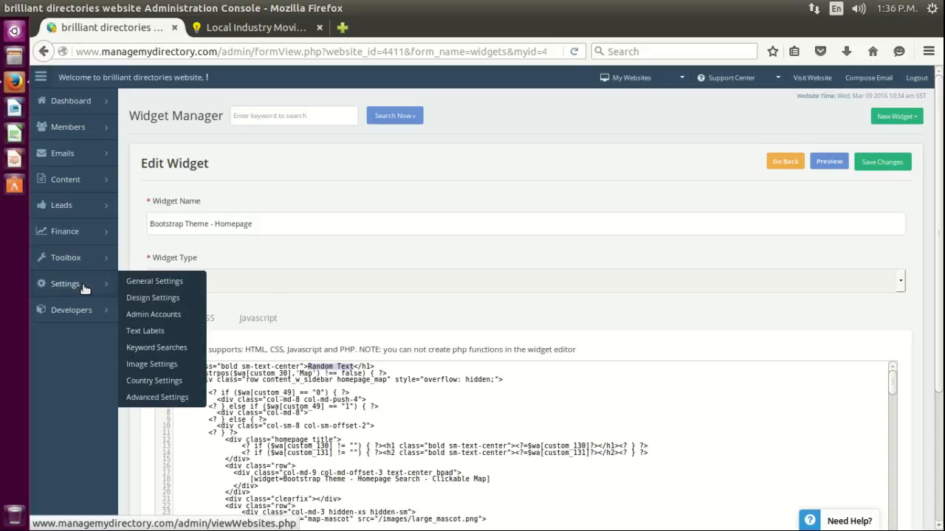
middle_click(137, 283)
left_click(259, 28)
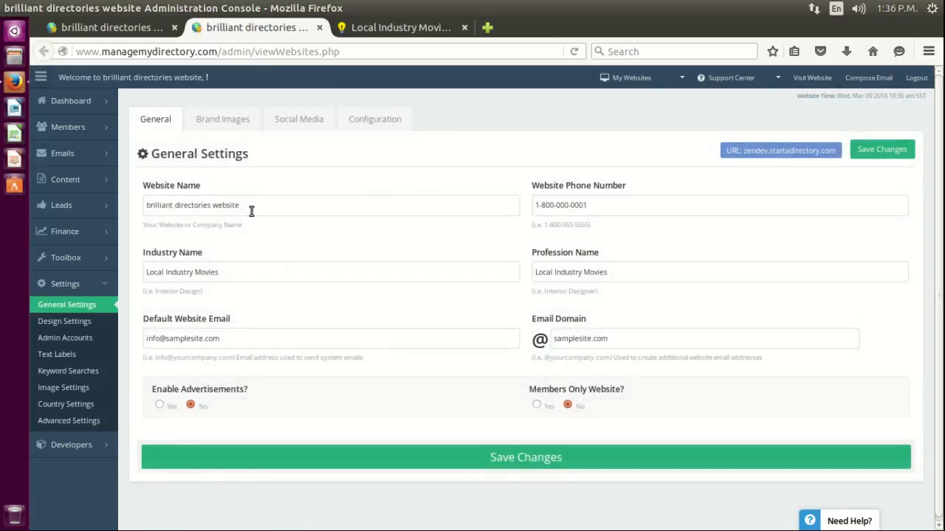
left_click_drag(251, 211, 136, 207)
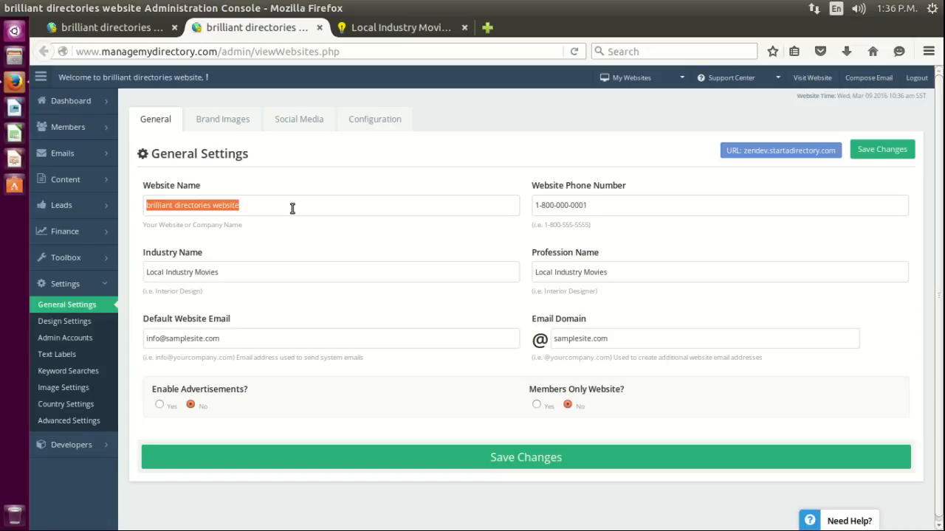
type("The Cand")
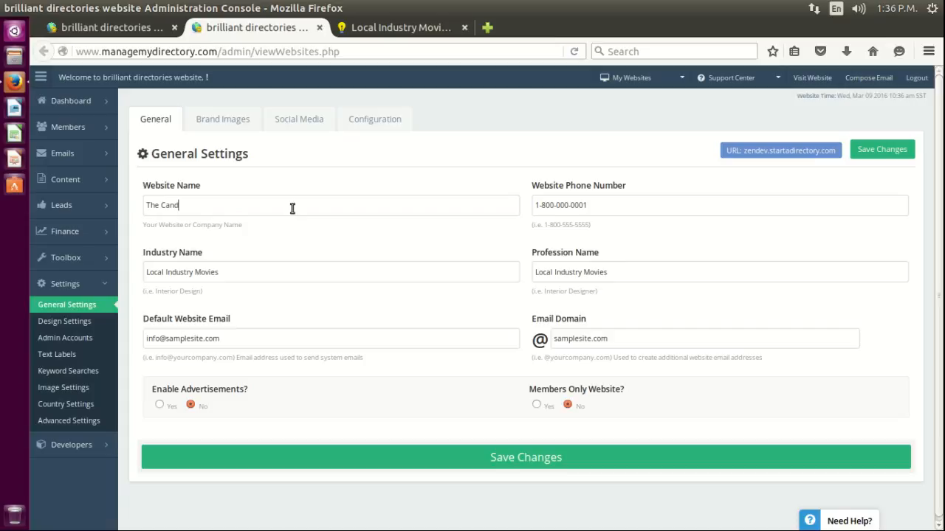
type("y Store")
key("Return")
left_click(399, 28)
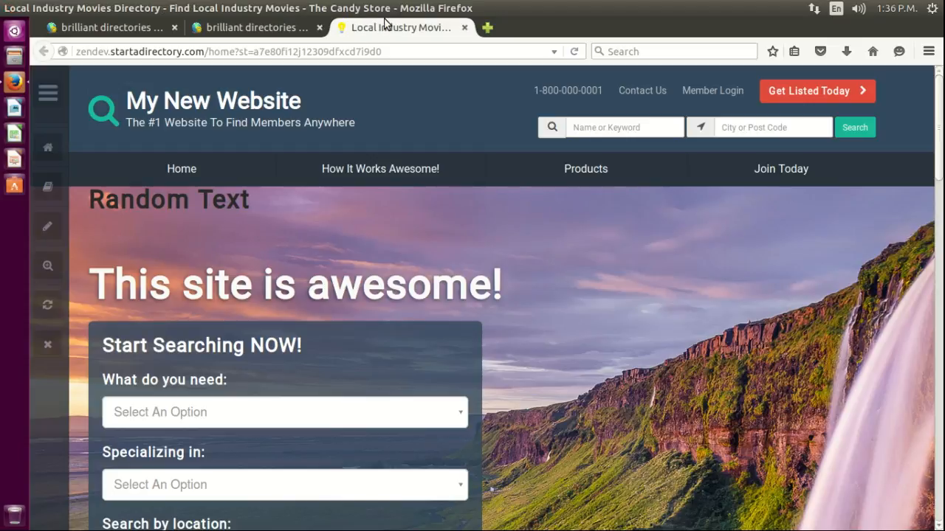
left_click(245, 28)
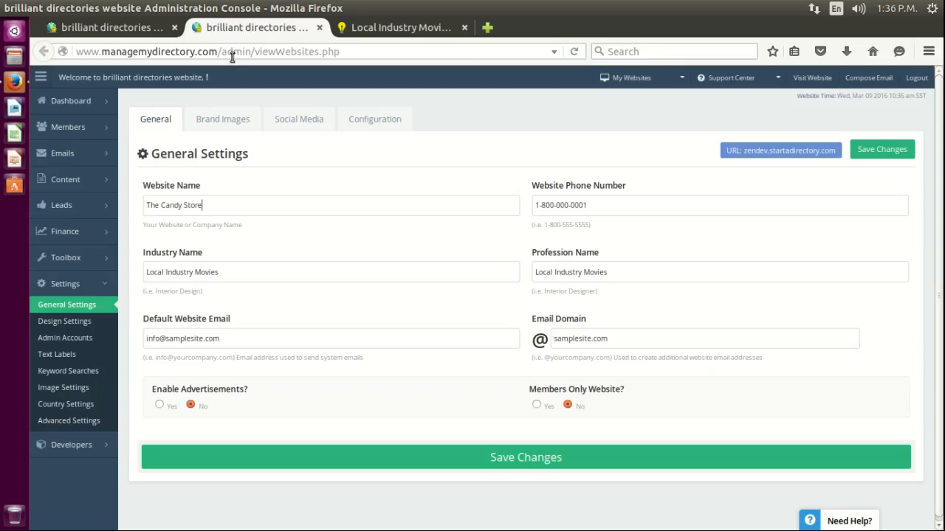
- Replace the Random Text heading content in the homepage widget with %website_name%, save the widget and bring up the live homepage
key("ctrl+Page_Up")
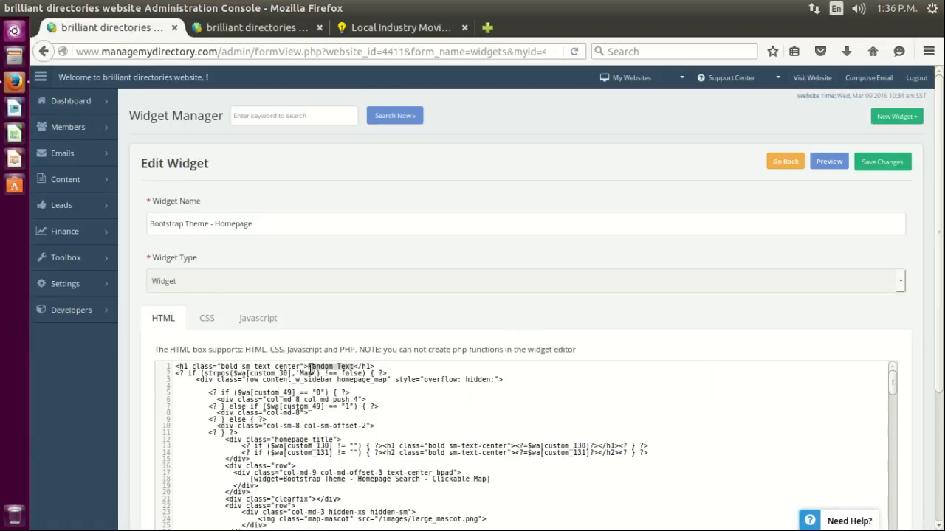
left_click_drag(307, 366, 355, 369)
type("%website_name%")
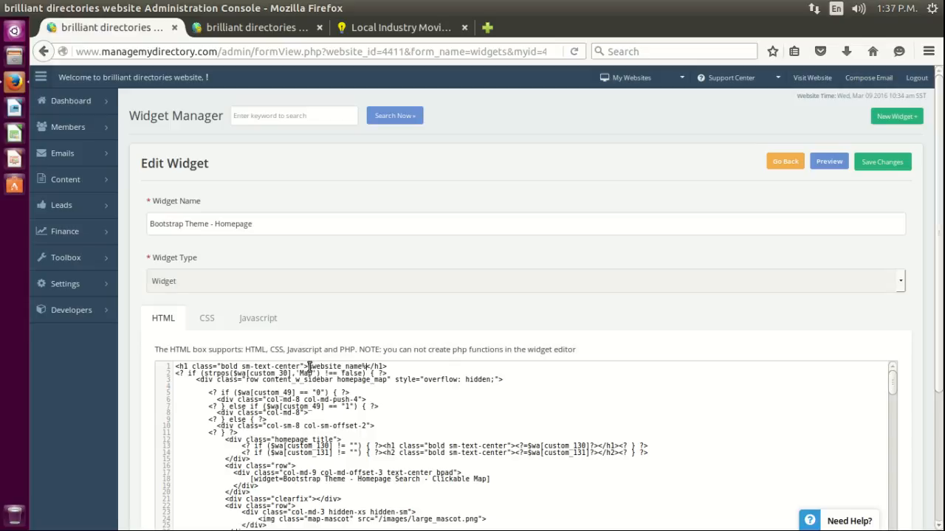
key("ctrl+plus")
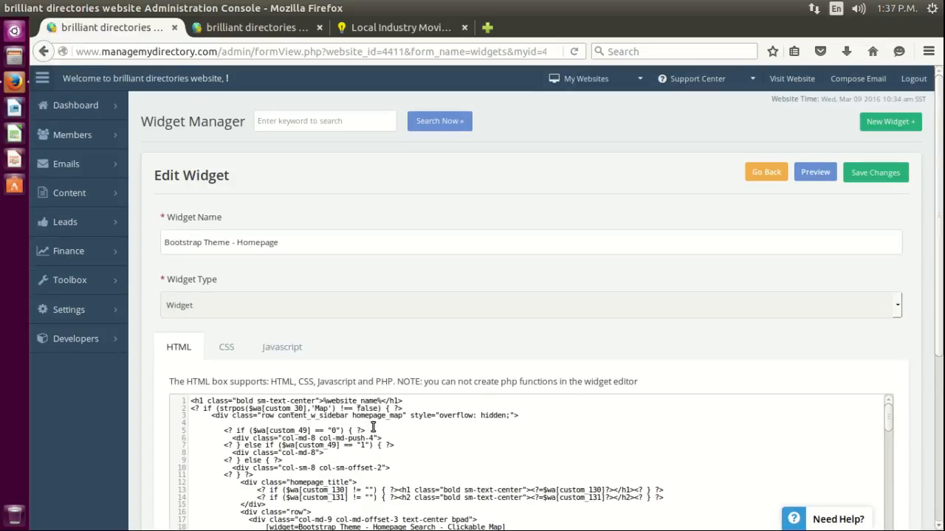
key("ctrl+plus")
key("ctrl+plus")
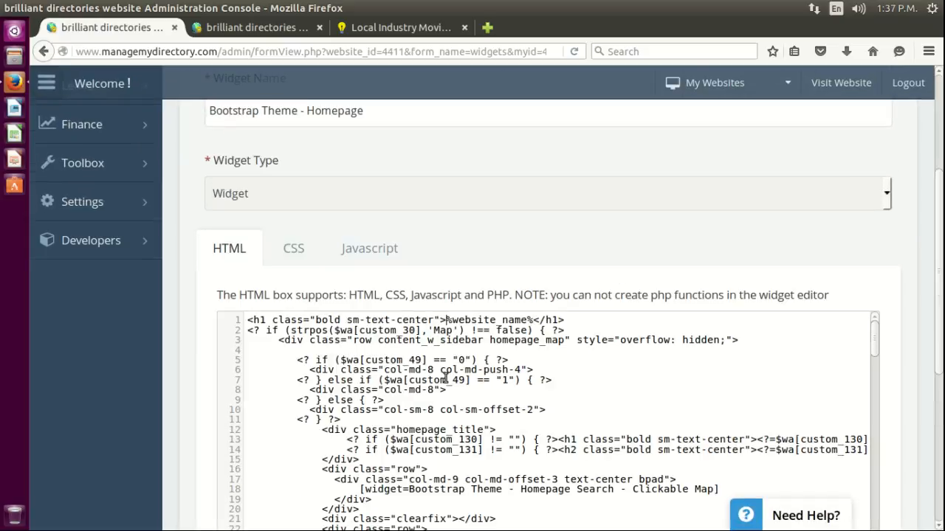
scroll(517, 296, "down", 3)
scroll(490, 298, "up", 3)
key("ctrl+s")
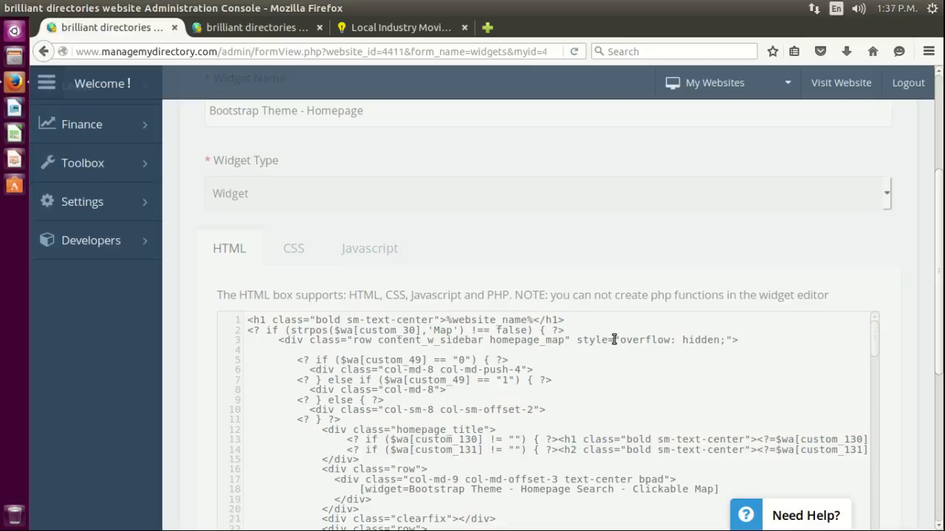
left_click(364, 28)
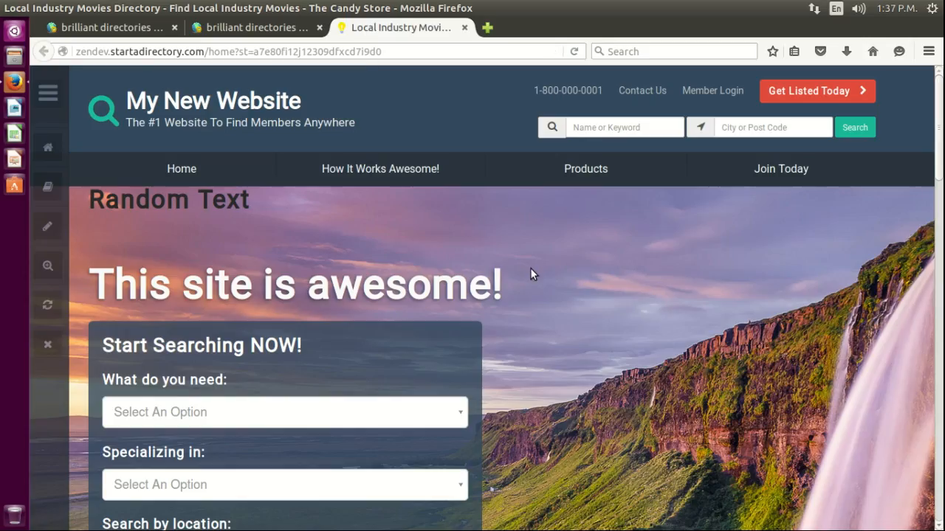
- Reload the live homepage, examine the heading above the banner title, and close the General Settings tab
key("F5")
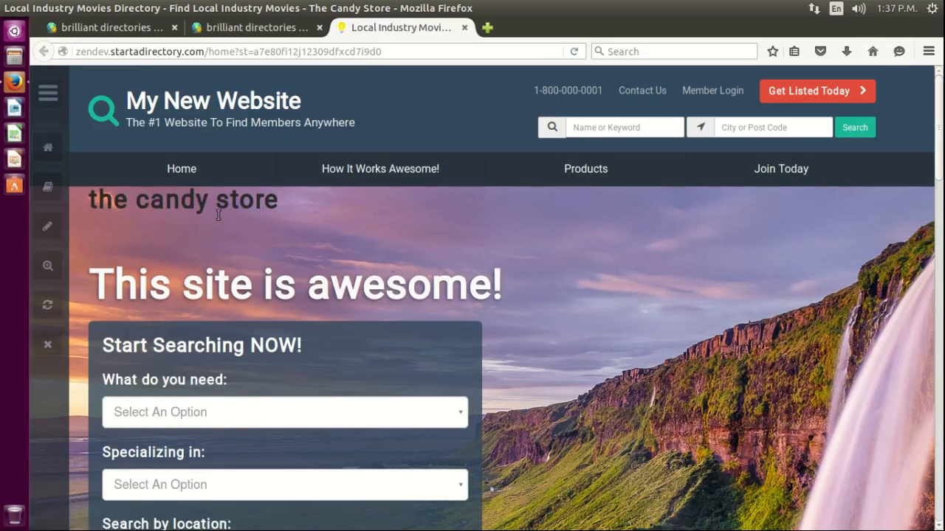
left_click_drag(89, 200, 278, 201)
left_click(266, 213)
left_click(257, 27)
key("ctrl+w")
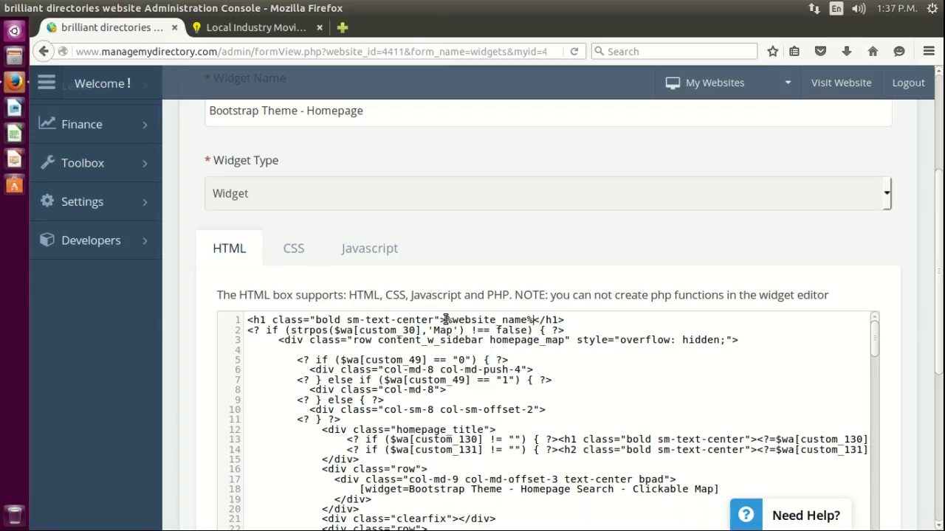
- Compare the website_name variable in the widget's first line with the heading on the live homepage
left_click_drag(445, 320, 533, 319)
left_click(449, 320)
left_click_drag(452, 320, 527, 319)
left_click(248, 31)
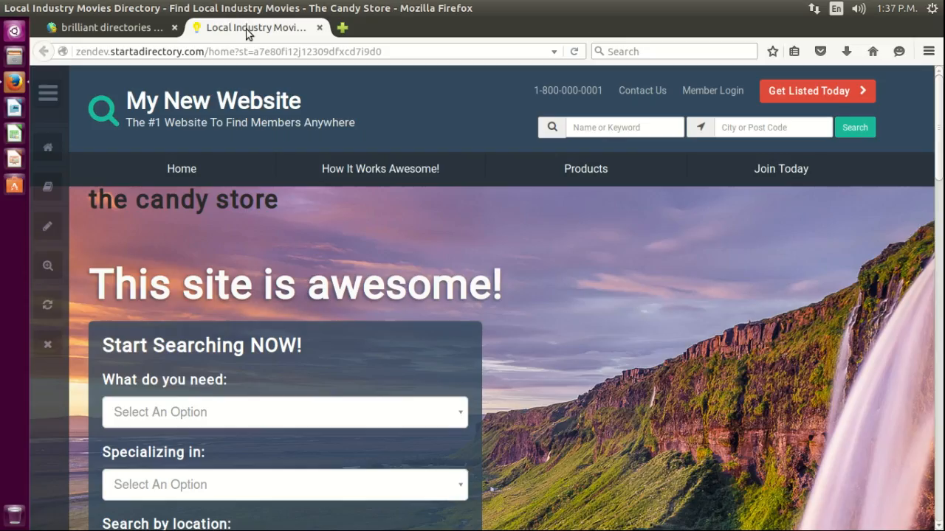
left_click_drag(100, 205, 270, 202)
left_click_drag(90, 201, 278, 209)
left_click(111, 27)
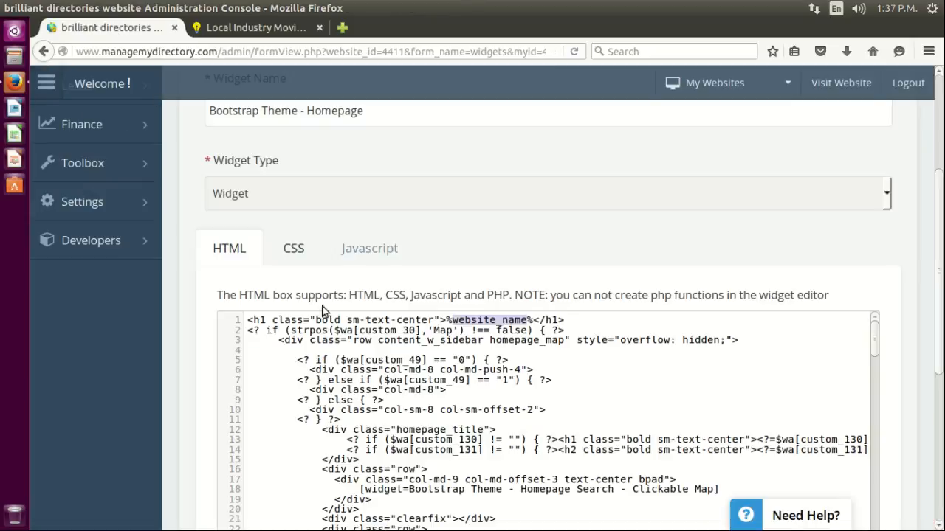
- Change the heading variable in the homepage widget to %Website_name%, save the widget and check the reloaded live homepage
left_click(455, 321)
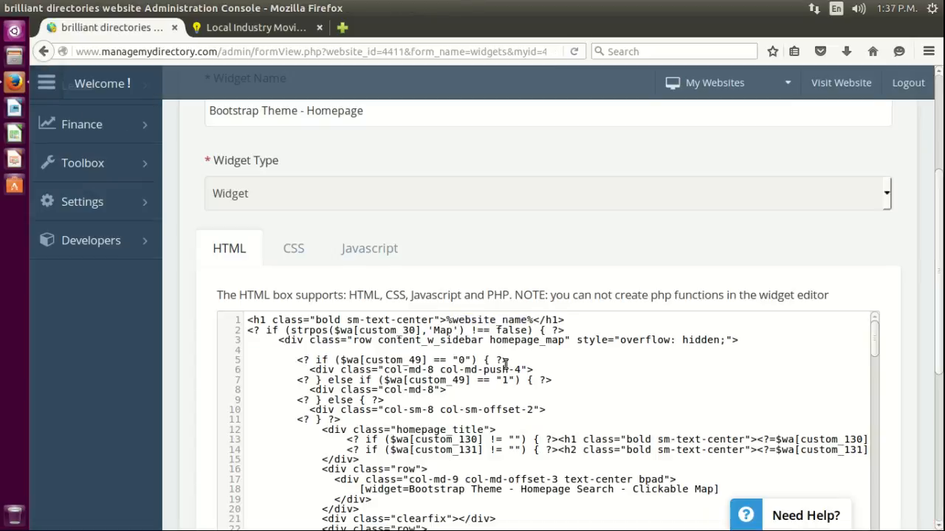
key("BackSpace")
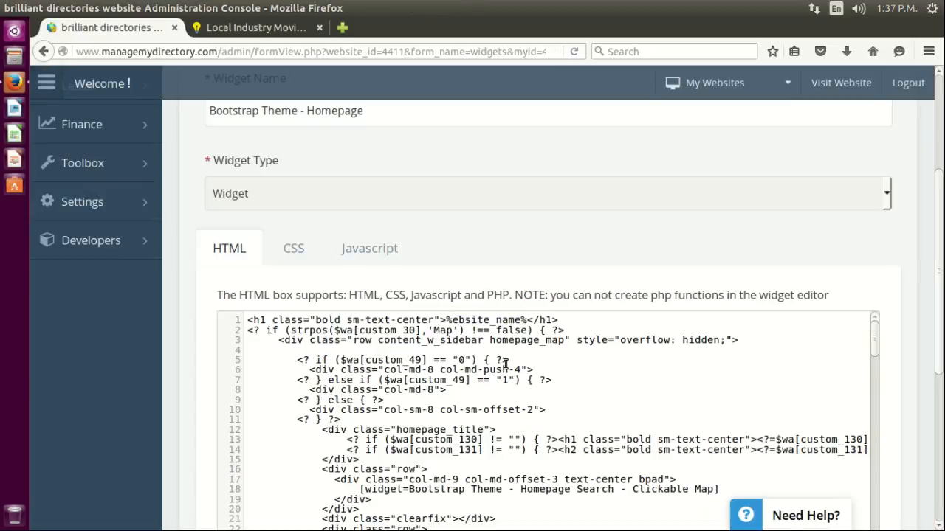
type("W")
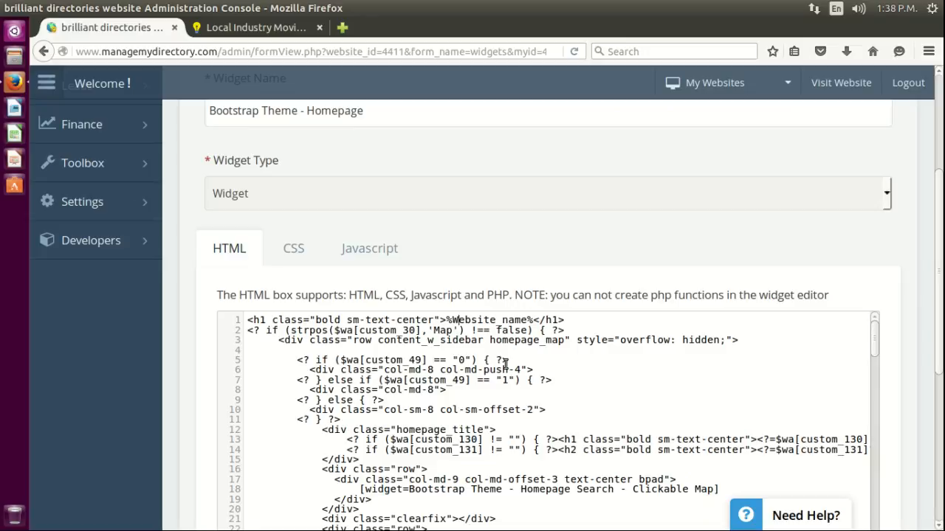
key("ctrl+s")
left_click(523, 319)
left_click(251, 27)
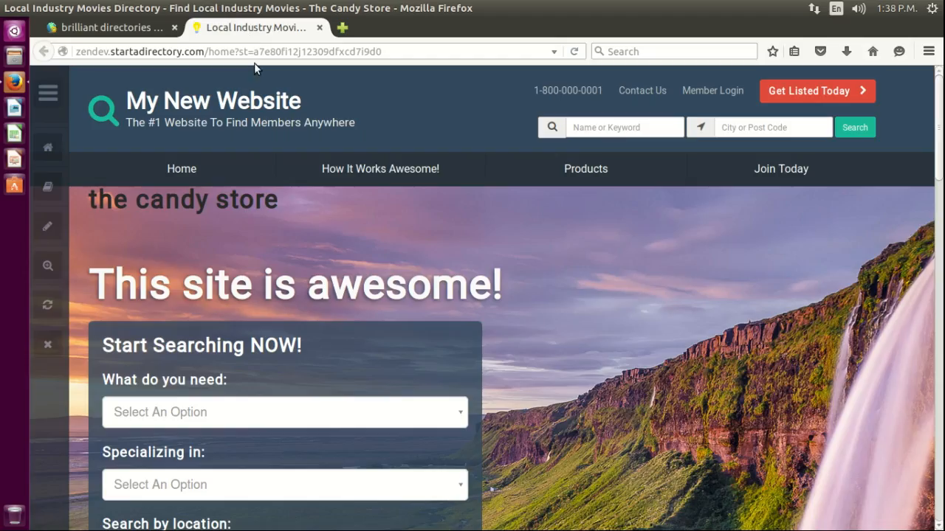
key("F5")
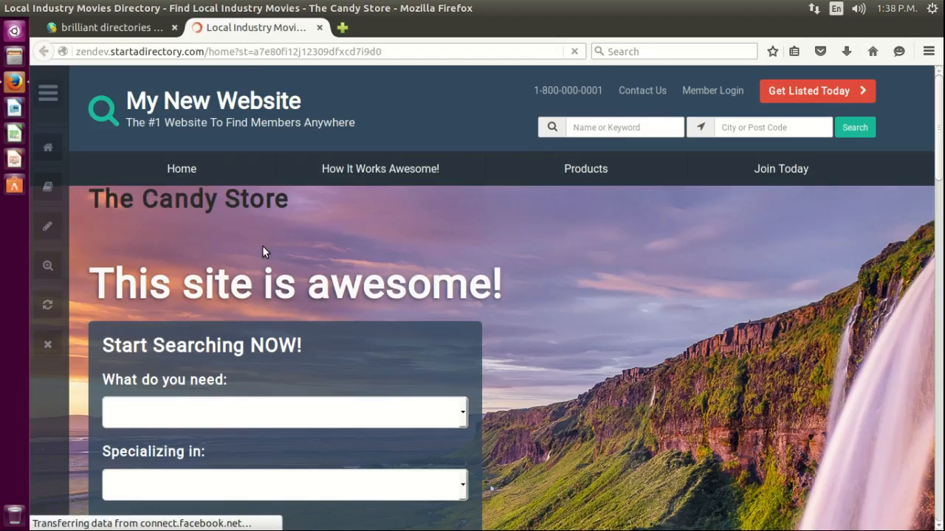
left_click_drag(89, 197, 281, 199)
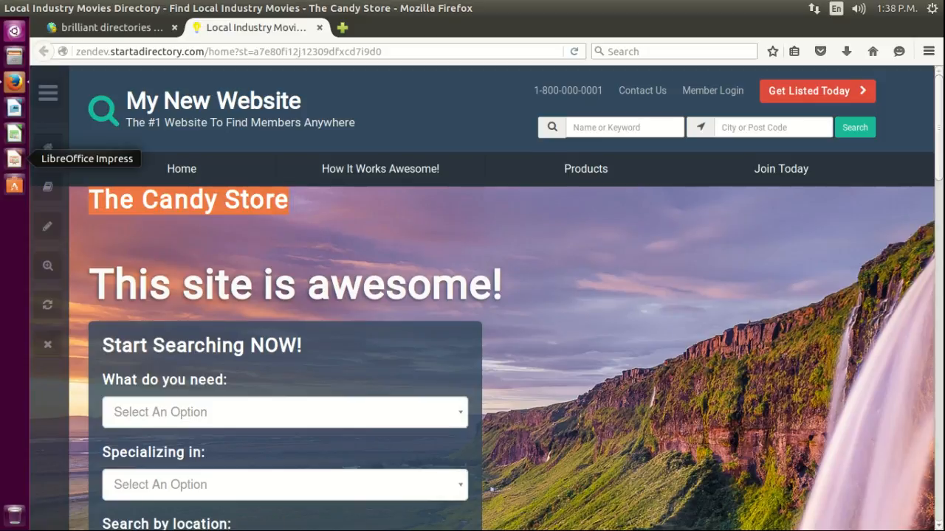
left_click(234, 211)
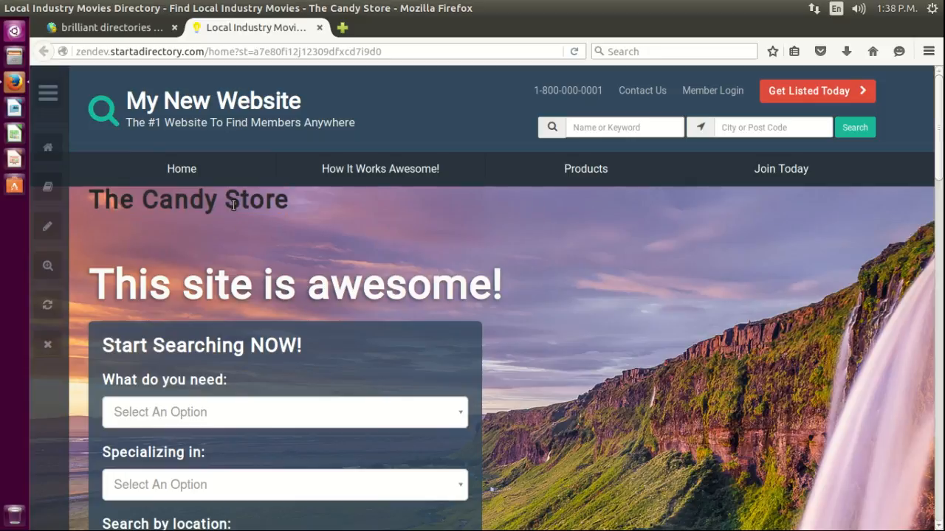
- Change the heading variable to %%website_name%%, save the widget and reload the live homepage
left_click(141, 26)
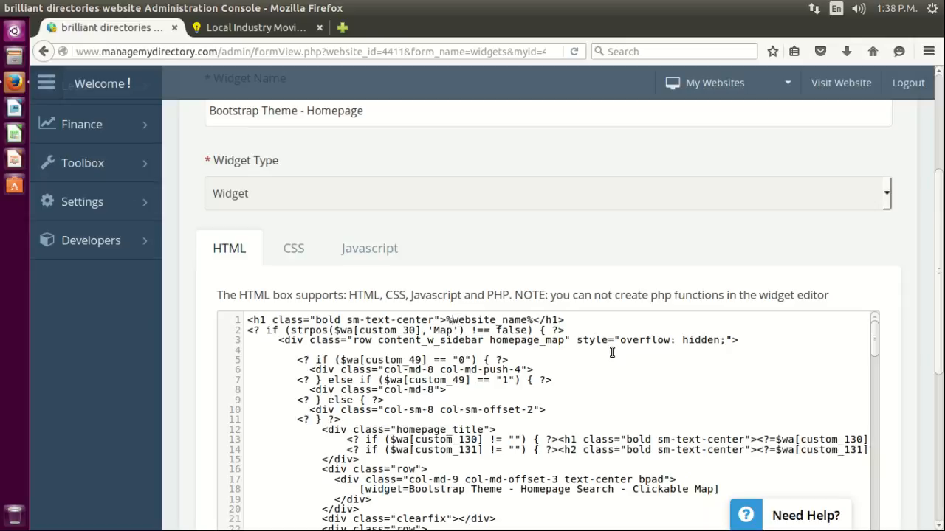
type("%")
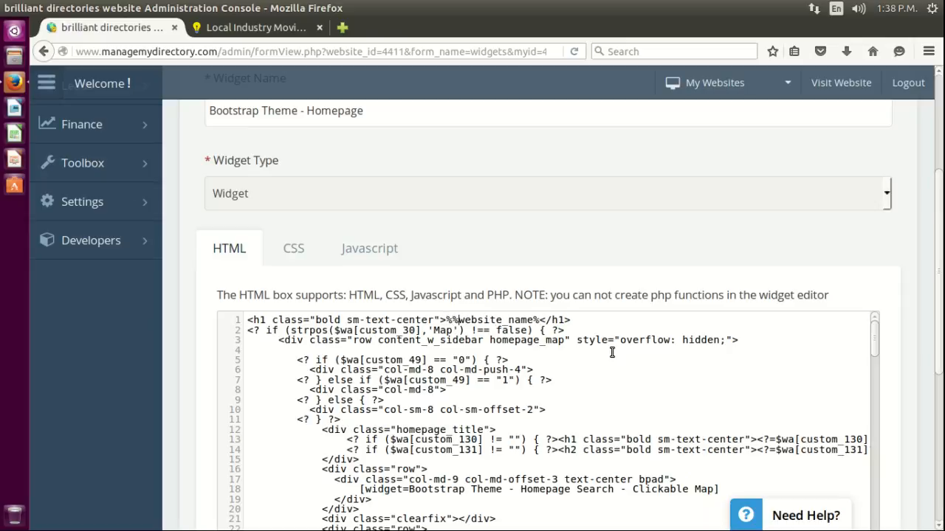
type("%")
left_click(251, 30)
key("F5")
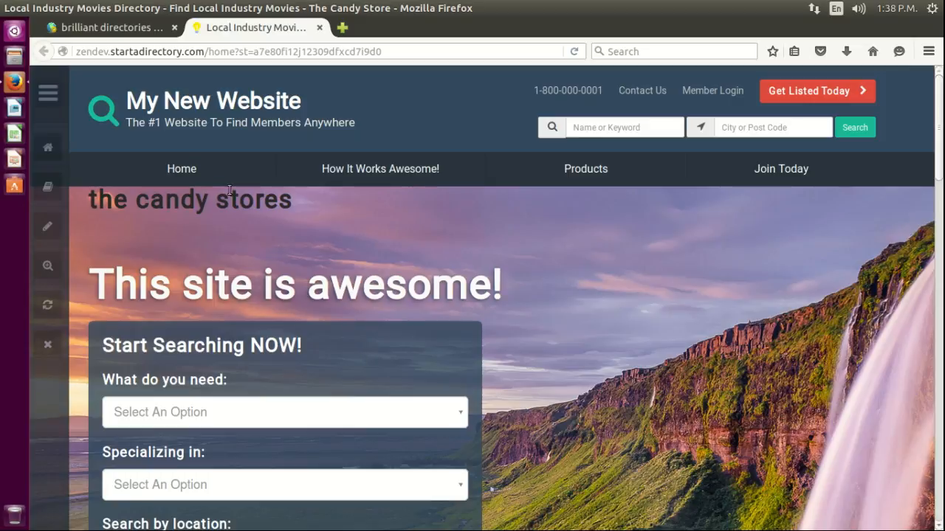
- Capitalize the heading variable as %%Website_name%%, save the widget and reload the live homepage
left_click(64, 28)
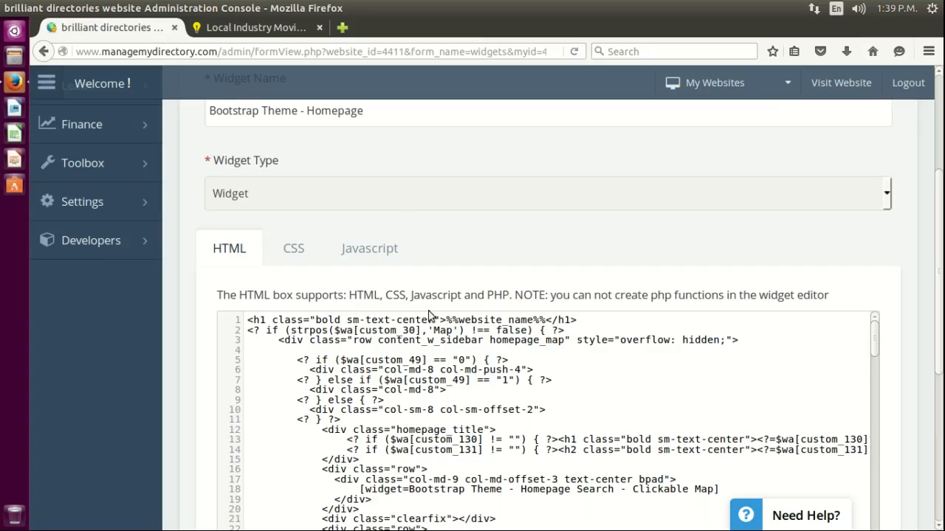
left_click(457, 321)
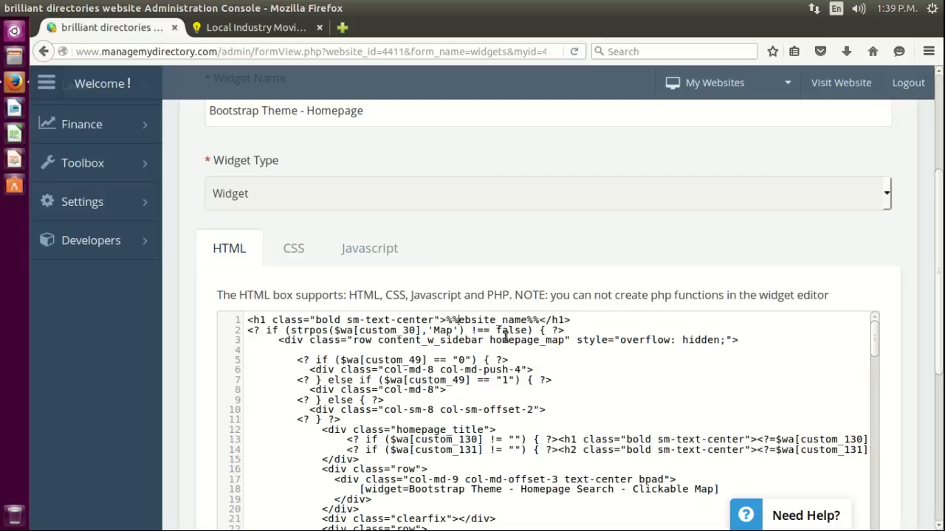
key("ctrl+s")
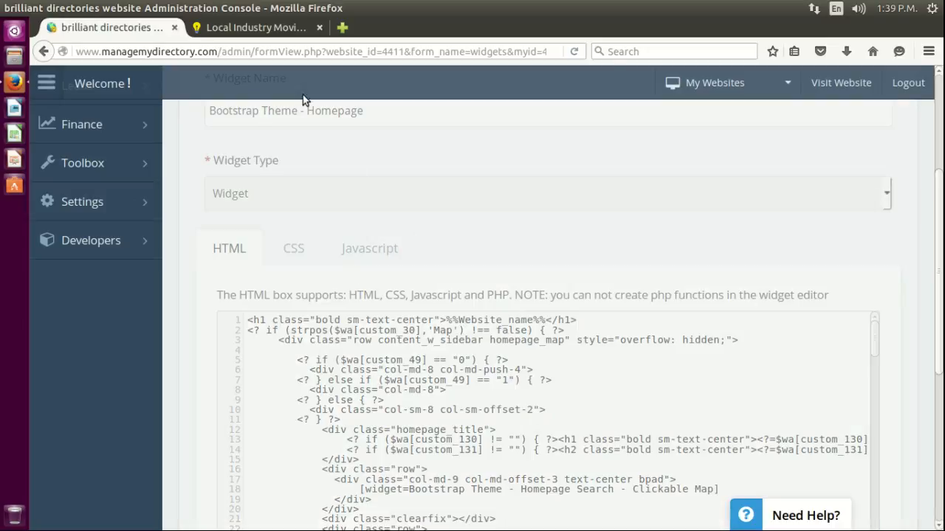
left_click(262, 28)
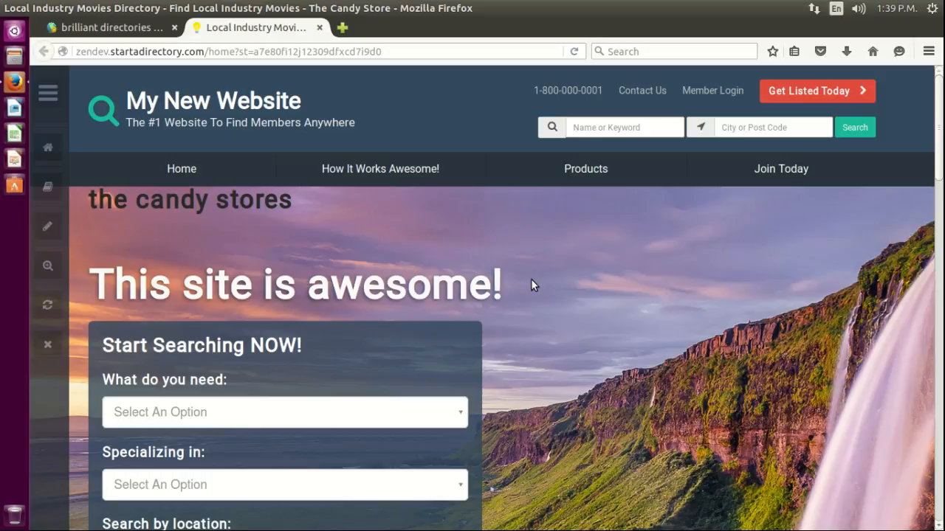
key("F5")
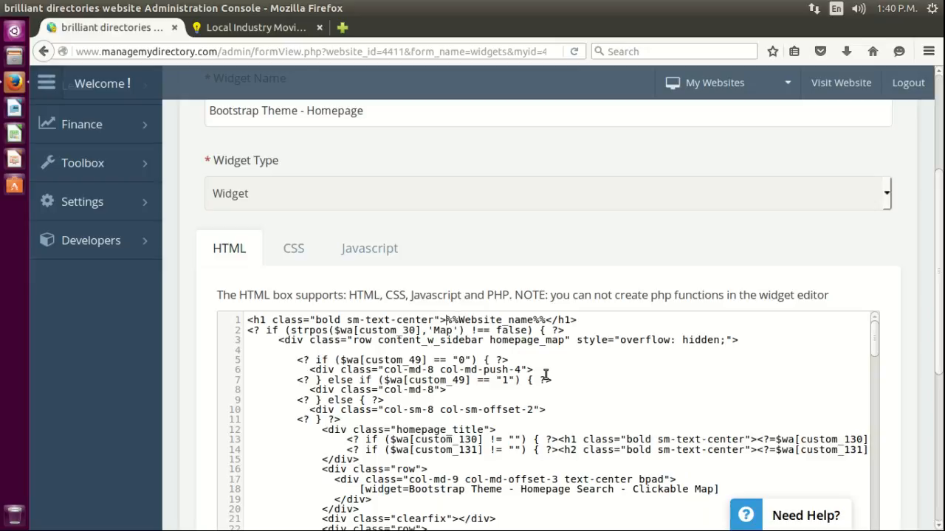
- Add a third percent sign on each side to make the variable %%%Website_name%%%, save the widget and check the live homepage
type("%")
key("Right")
key("Right")
key("Right")
key("Right")
key("Right")
key("Right")
key("Right")
key("Right")
key("Right")
key("Right")
key("Right")
key("Right")
type("%")
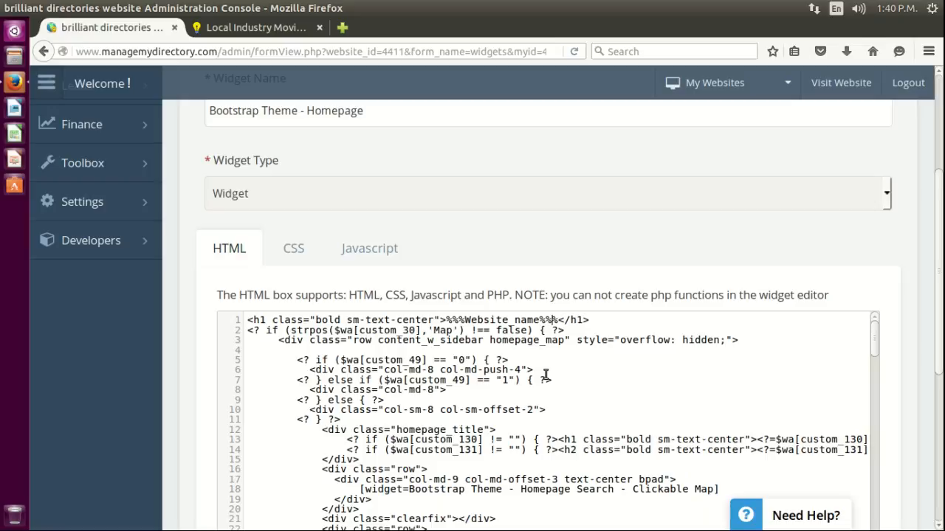
key("ctrl+s")
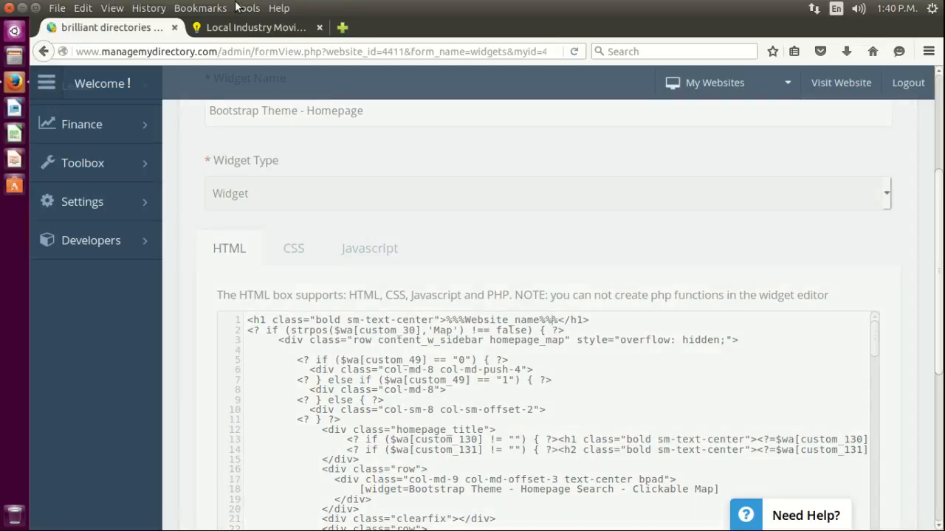
left_click(246, 27)
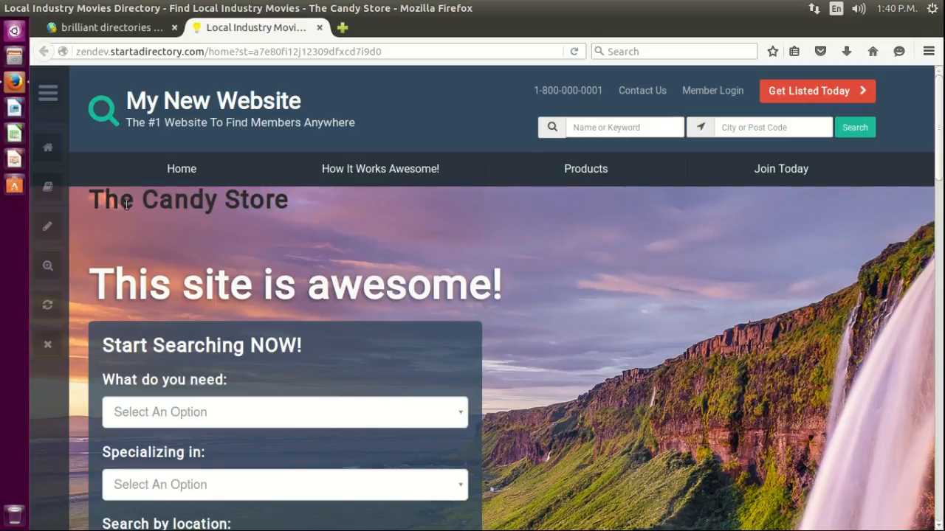
left_click_drag(98, 205, 101, 202)
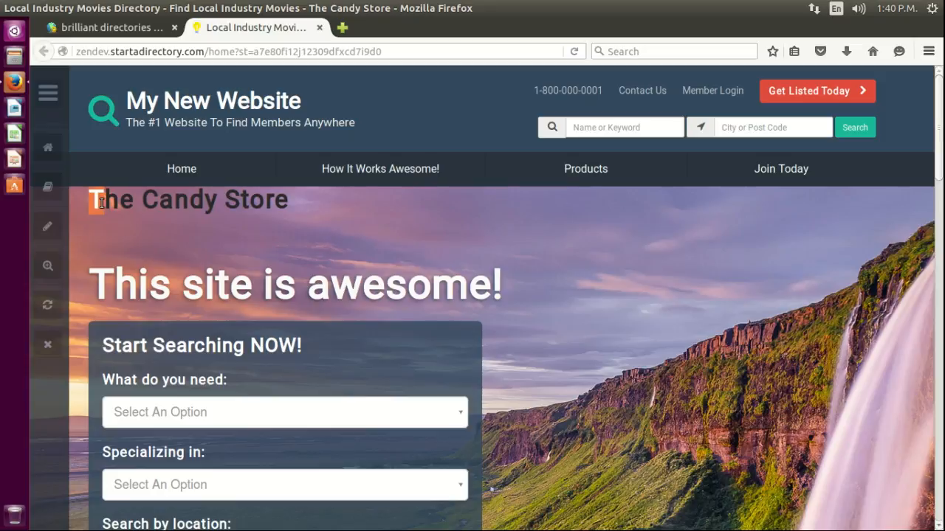
- Open the General Settings in a new tab, set the Website Name to The candy store and save the change
left_click(139, 21)
mouse_move(133, 163)
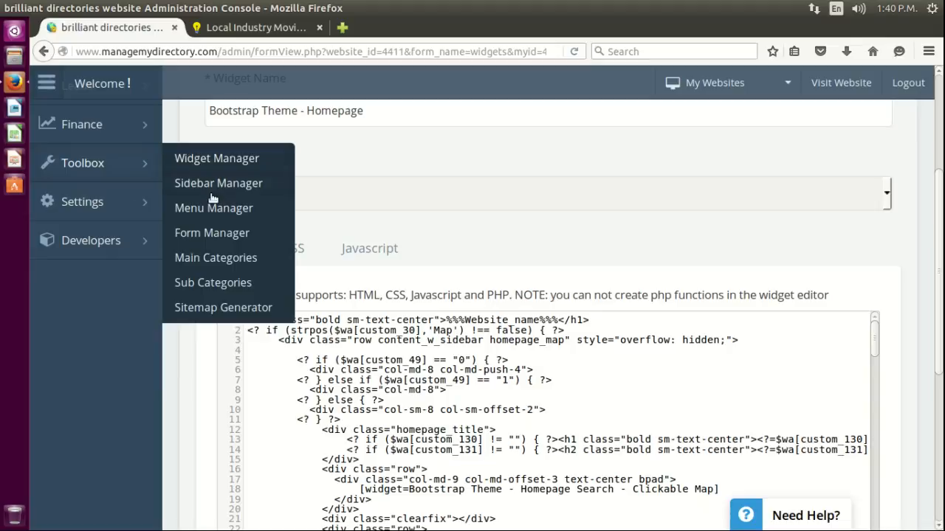
middle_click(182, 195)
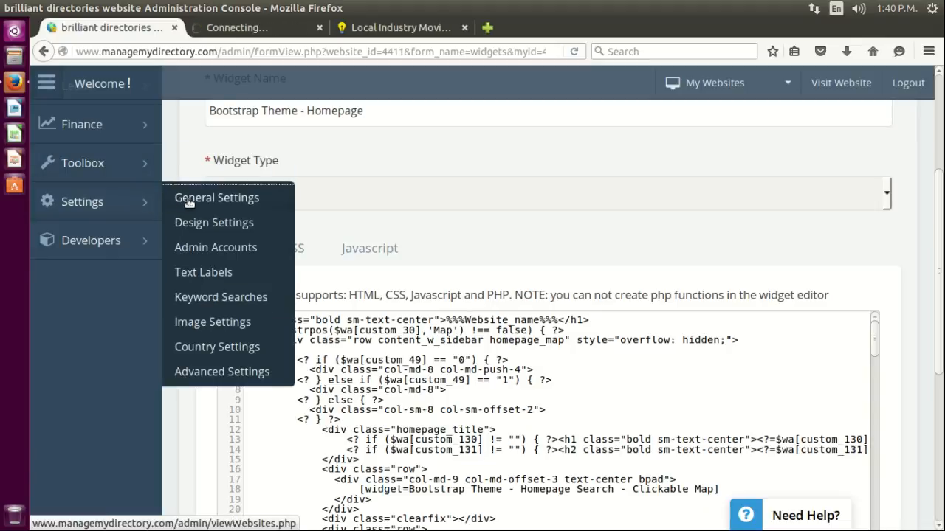
left_click(249, 31)
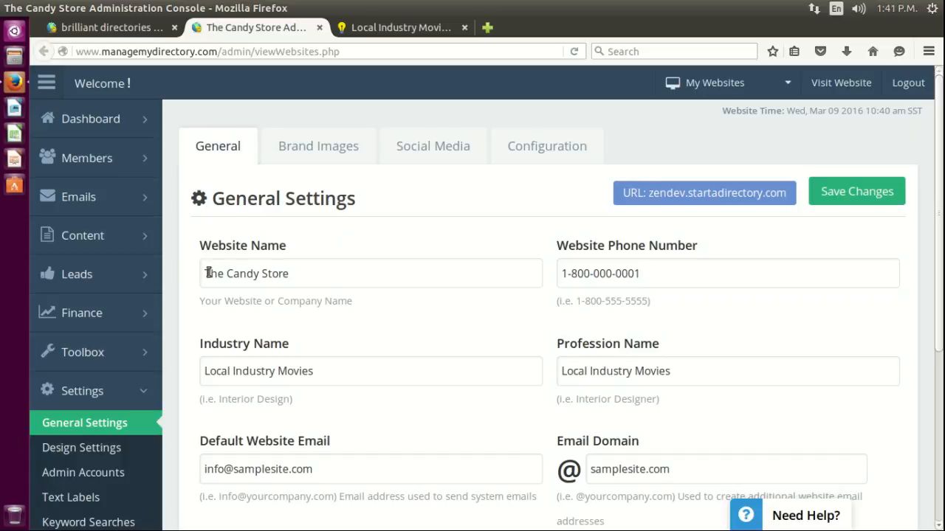
left_click_drag(226, 274, 234, 275)
left_click(264, 274)
key("Delete")
type("c")
key("Right")
key("Delete")
type("s")
key("Return")
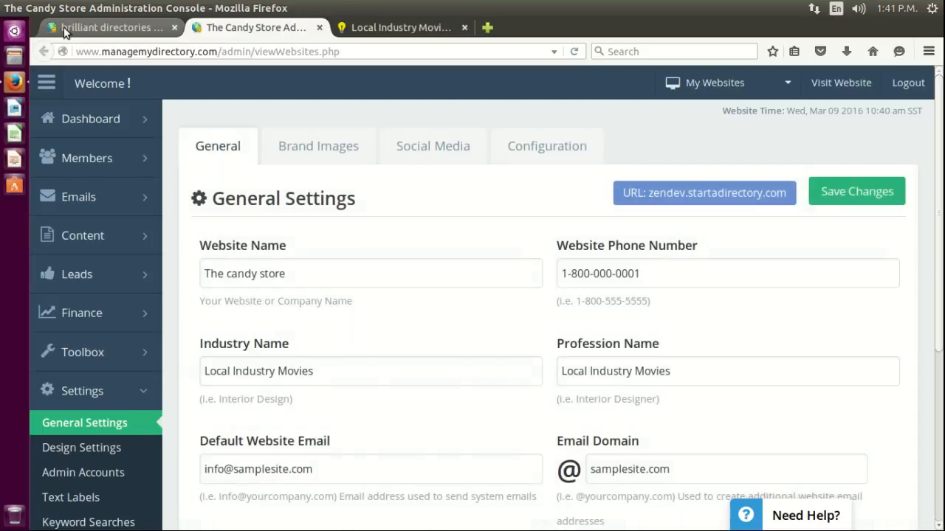
- Review the triple percent signs in the widget's heading variable, reload the live homepage and examine the heading's capitalization
left_click(89, 27)
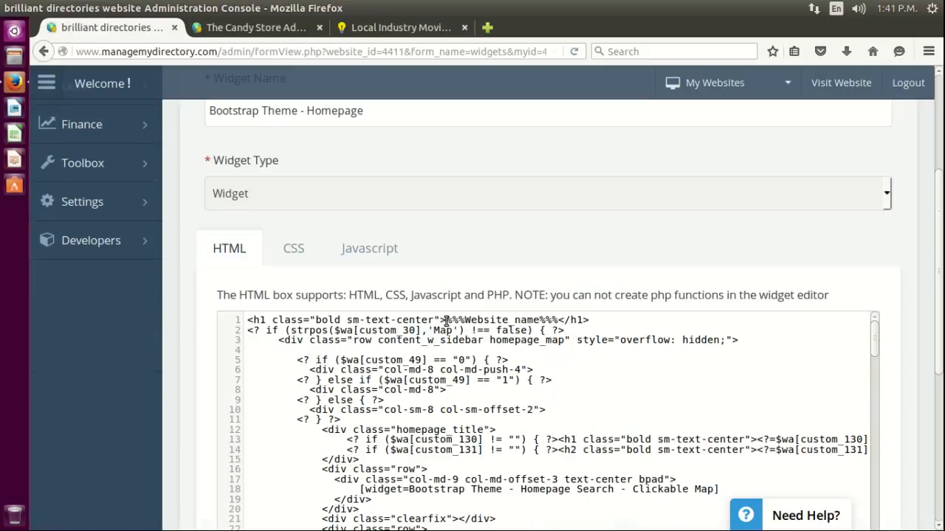
left_click_drag(446, 320, 465, 320)
left_click(375, 28)
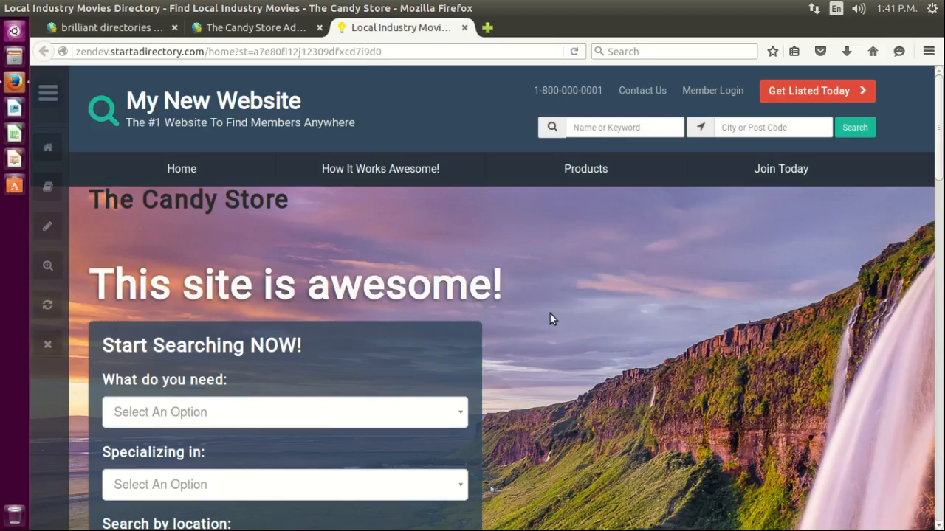
key("F5")
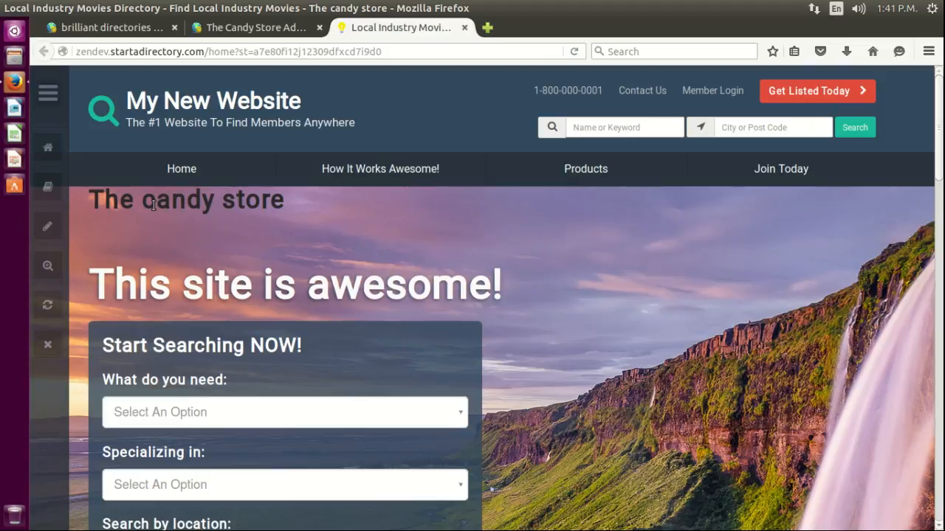
left_click_drag(96, 206, 262, 204)
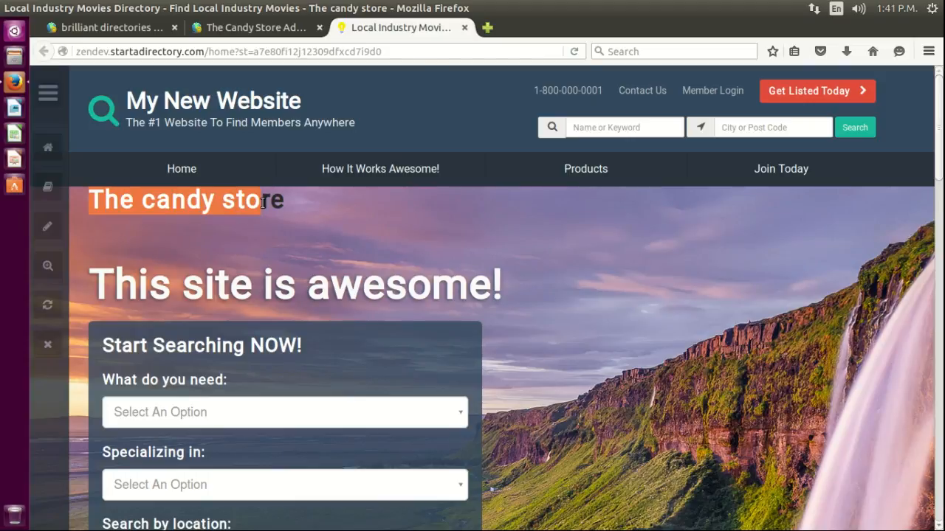
left_click(231, 194)
- Remove the extra percent signs and lowercase the W so the widget's heading variable reads %website_name%
left_click(130, 27)
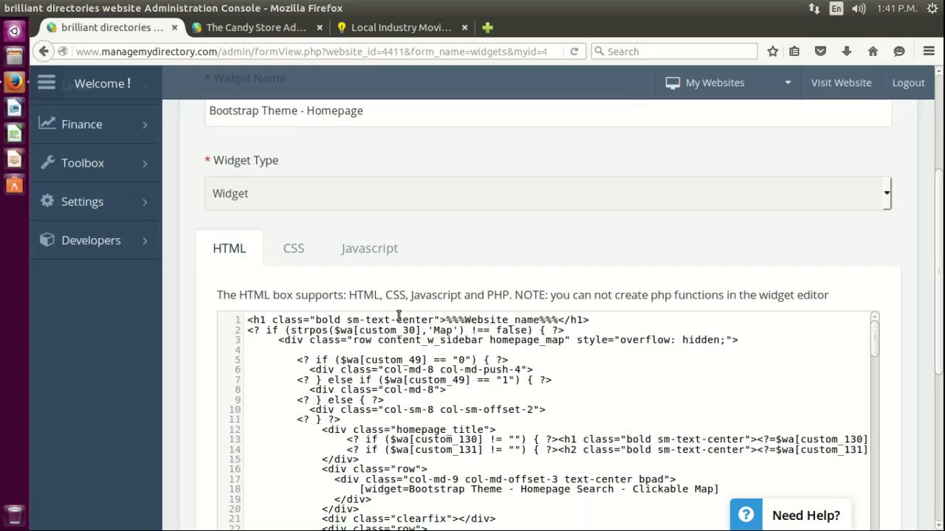
key("BackSpace")
key("BackSpace")
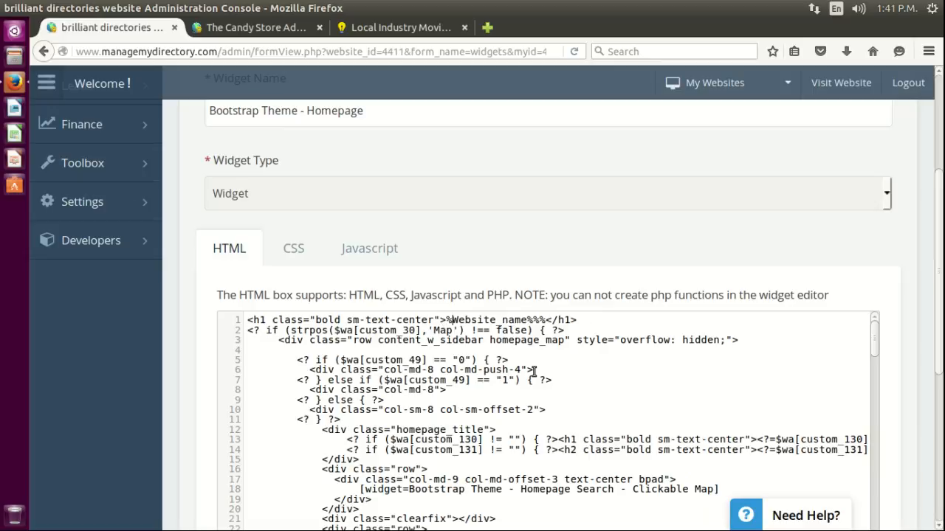
key("BackSpace")
key("BackSpace")
key("Delete")
type("w")
- Compare the Website Name's capitalization in General Settings with the %website_name% variable in the widget's heading
left_click(243, 30)
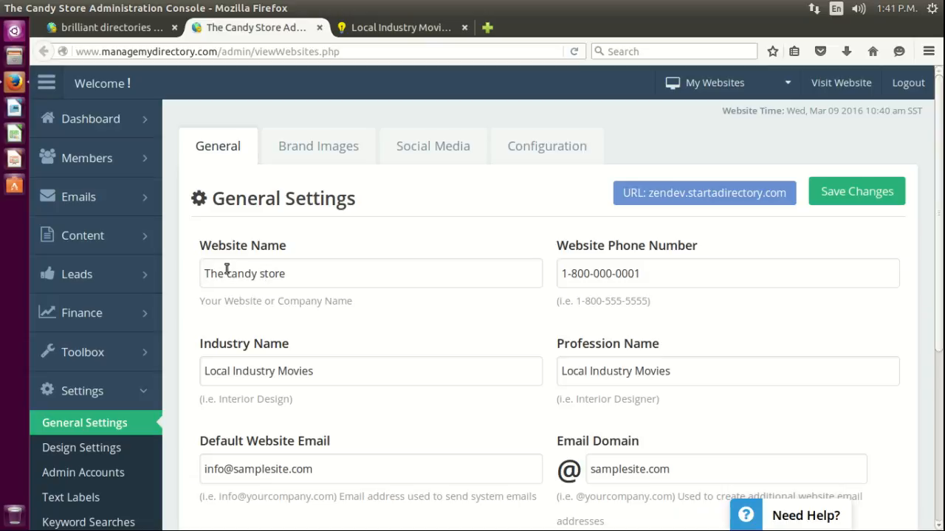
left_click_drag(227, 274, 292, 274)
left_click(231, 274)
left_click_drag(223, 274, 205, 273)
left_click(207, 274)
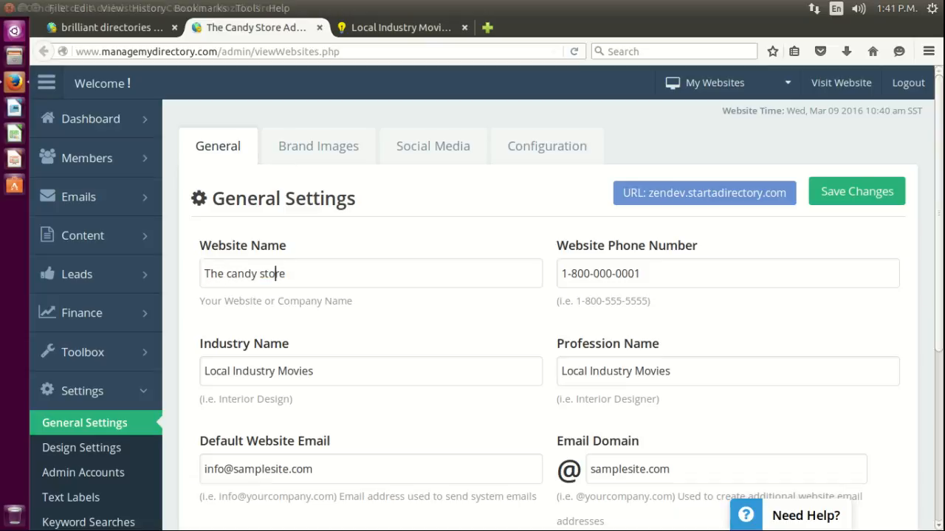
left_click(145, 29)
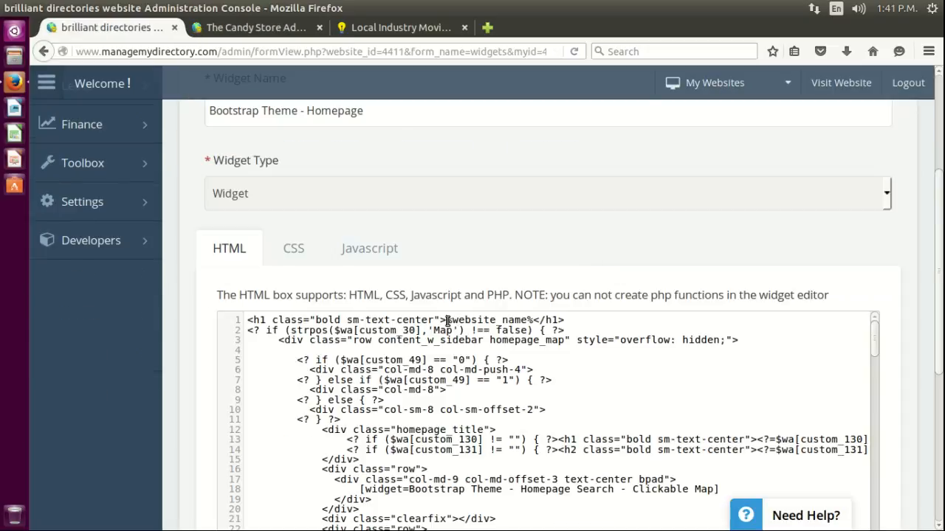
left_click(529, 321)
left_click(365, 27)
left_click(241, 28)
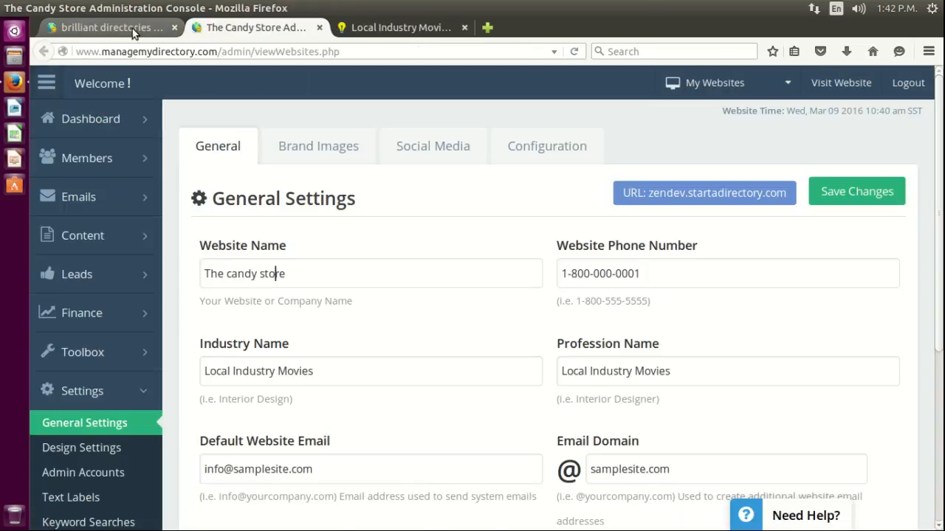
- Save the homepage widget with the %website_name% variable and reload the live homepage to check the heading
left_click(133, 29)
key("ctrl+s")
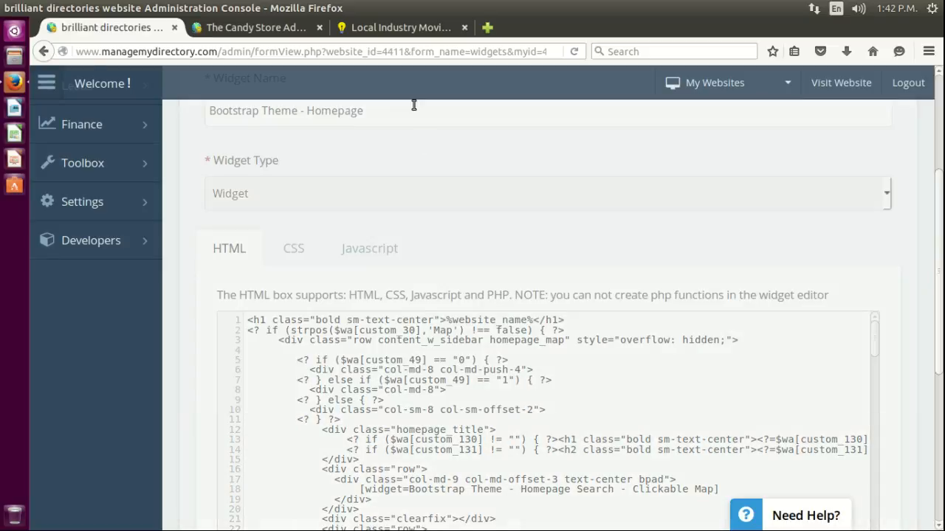
left_click(407, 32)
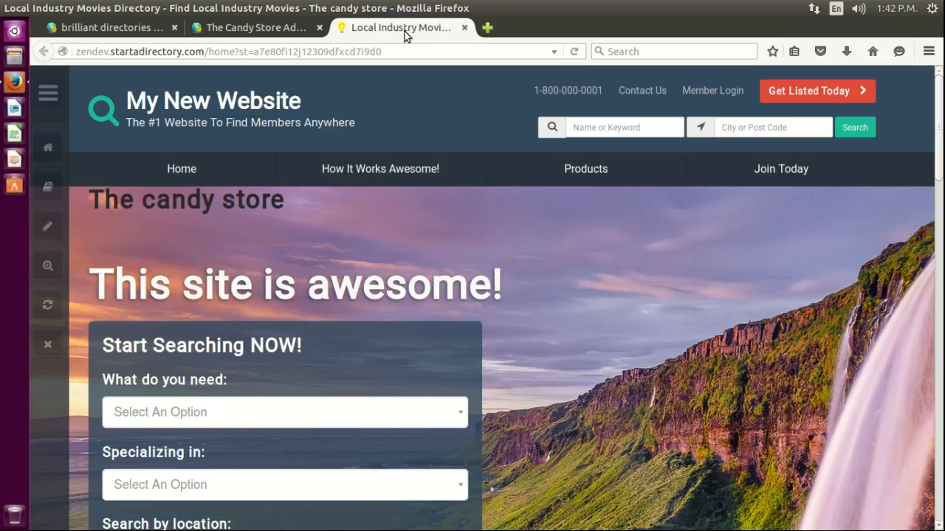
key("F5")
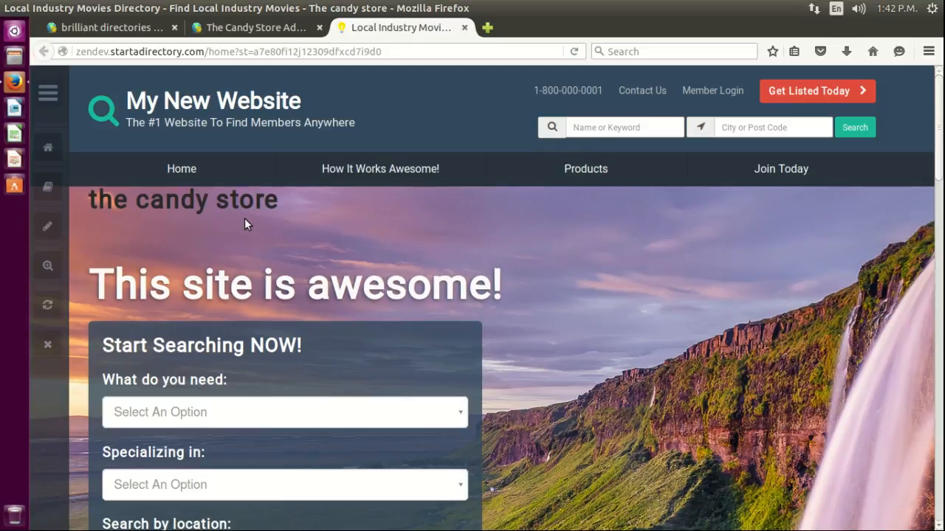
- Capitalize the W so the widget's heading variable reads %Website_name%, and check the heading on the live homepage
left_click(132, 31)
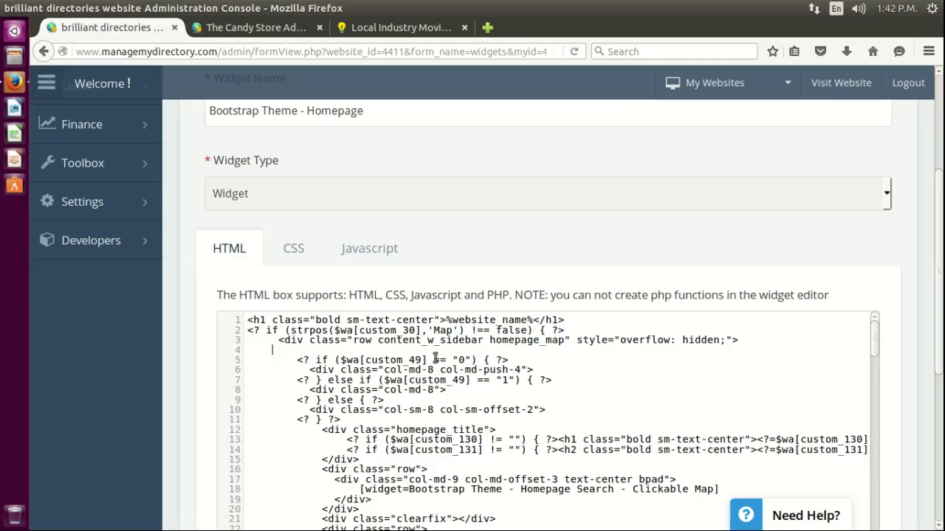
key("Delete")
type("W")
left_click(372, 27)
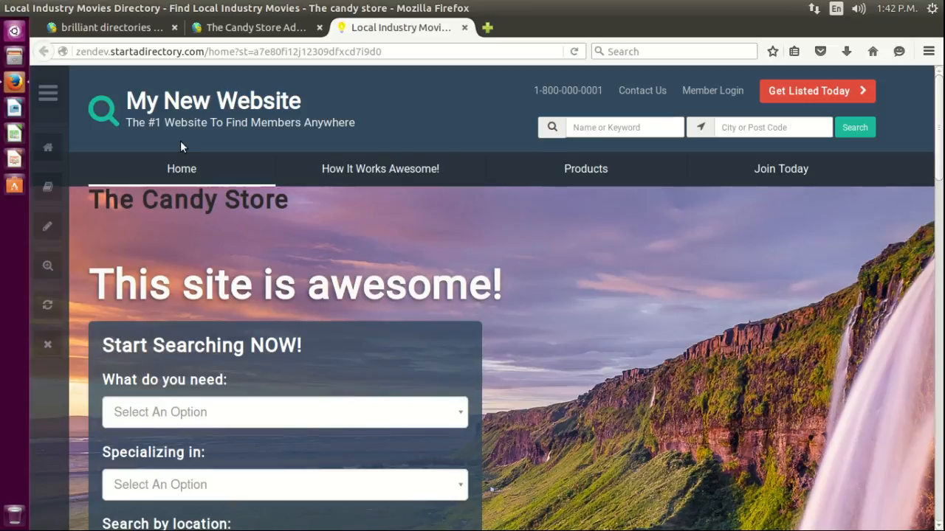
- Review how the Website Name is capitalized in the General Settings
left_click(225, 30)
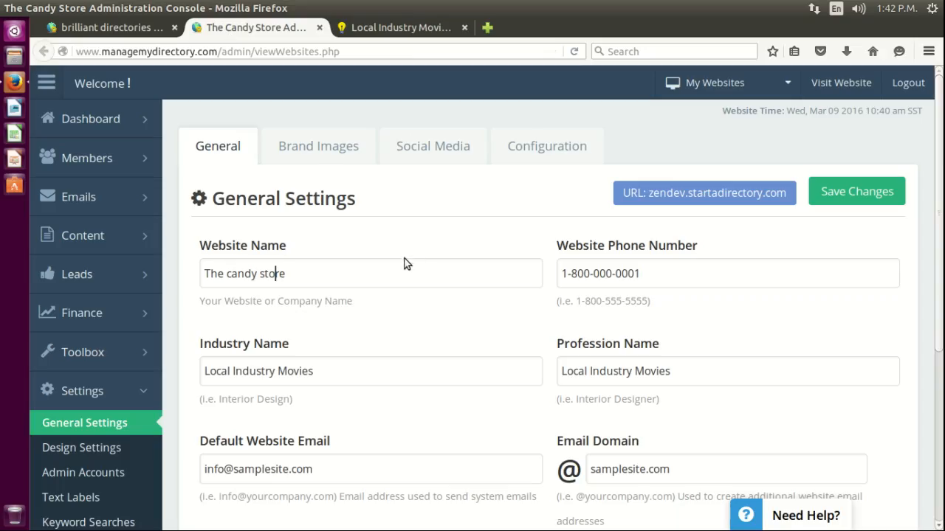
left_click_drag(226, 274, 269, 274)
left_click(268, 274)
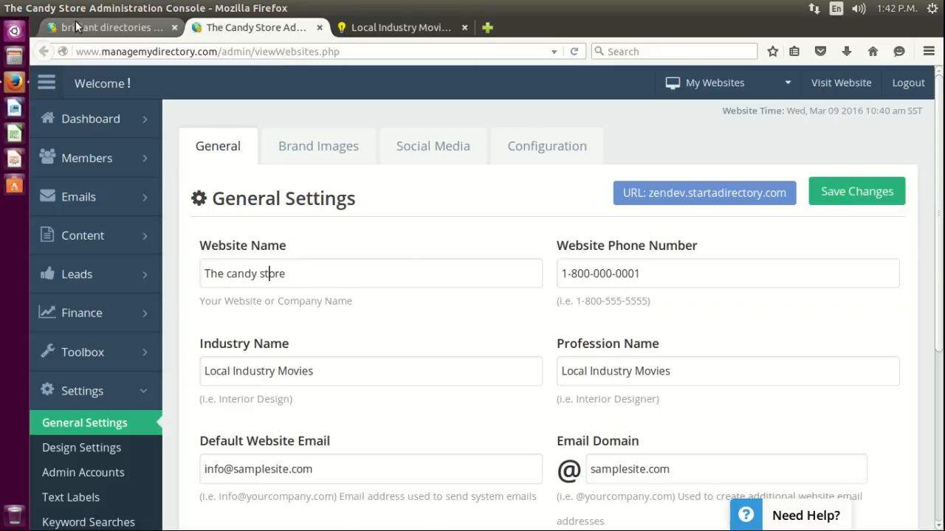
- Change the widget's heading variable to lowercase with two percent signs per side, %%website_name%%, and check the live homepage
left_click(78, 27)
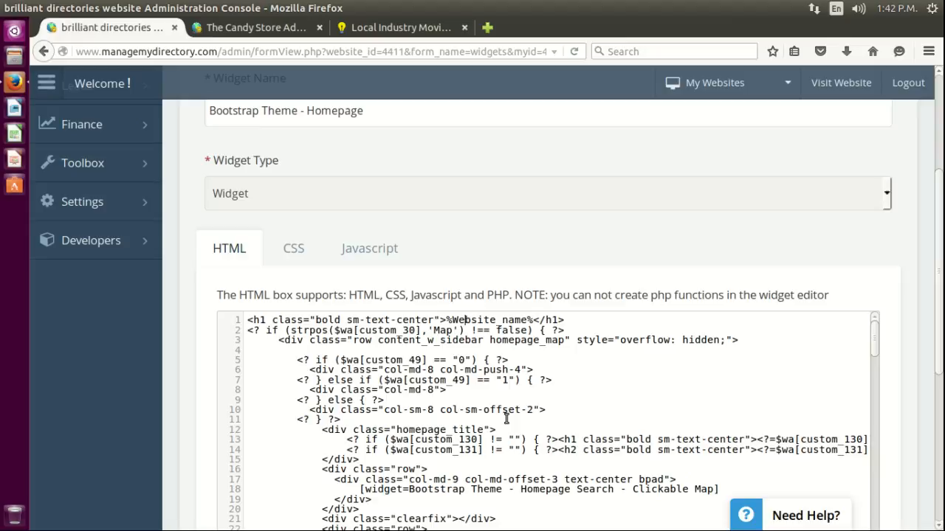
type("%")
key("Delete")
type("w")
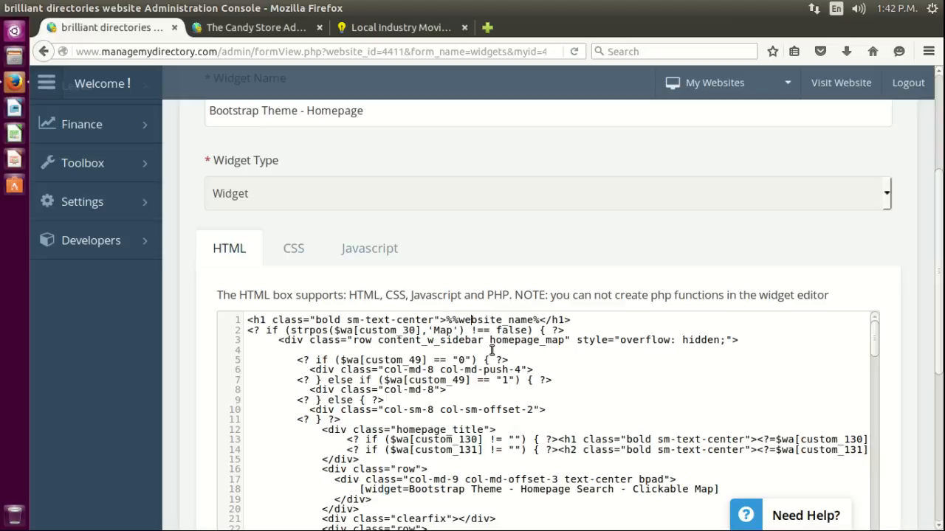
type("%")
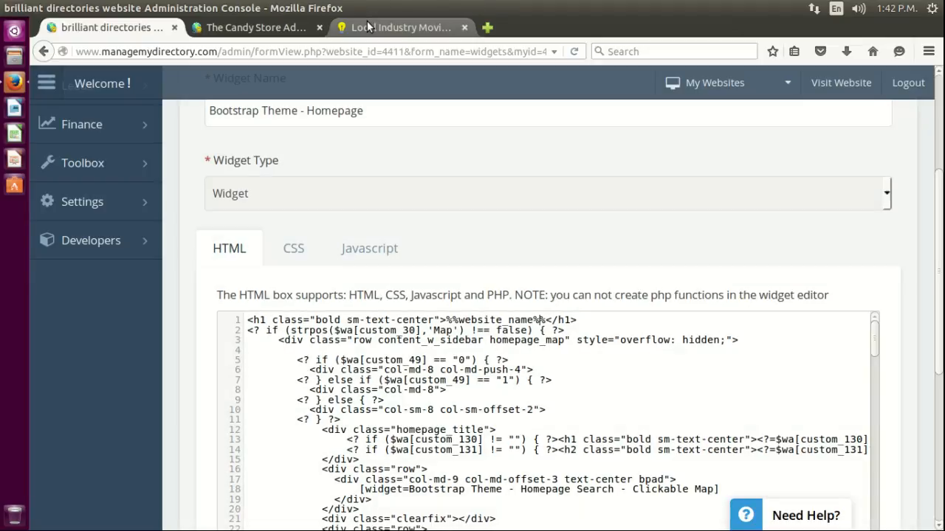
left_click(367, 22)
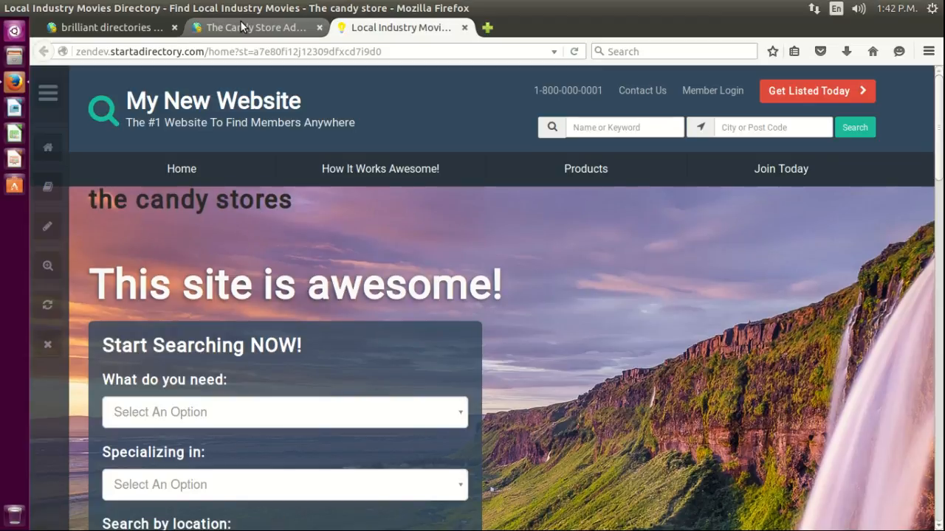
- Capitalize the W so the heading variable reads %%Website_name%%, save the widget and reload the live homepage
left_click(157, 25)
key("Delete")
type("W")
key("ctrl+s")
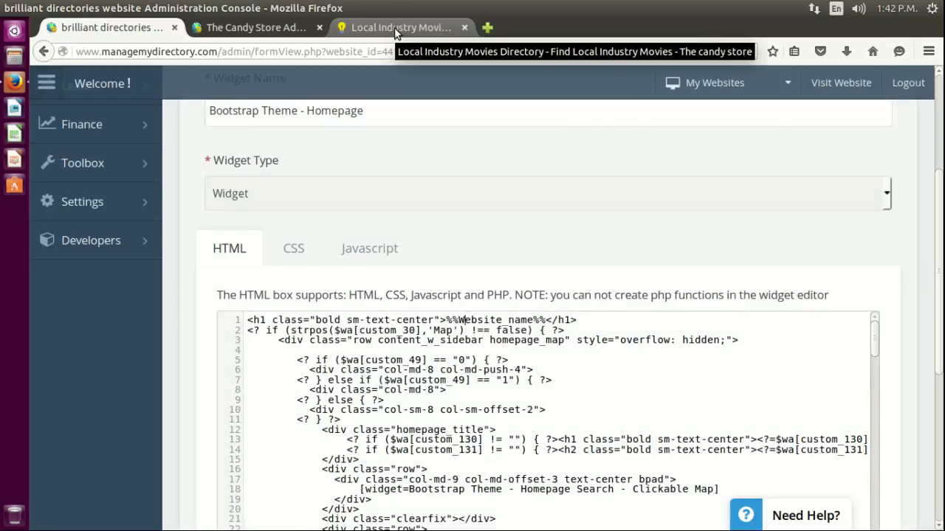
left_click(395, 27)
key("F5")
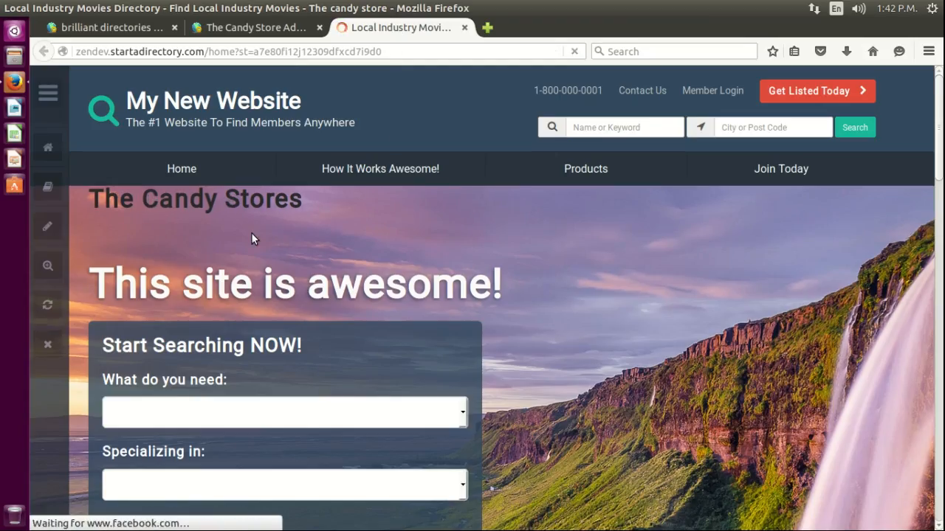
- Extend the heading variable to three percent signs per side, %%%Website_name%%%, and check the heading on the live homepage
left_click(118, 28)
left_click(454, 319)
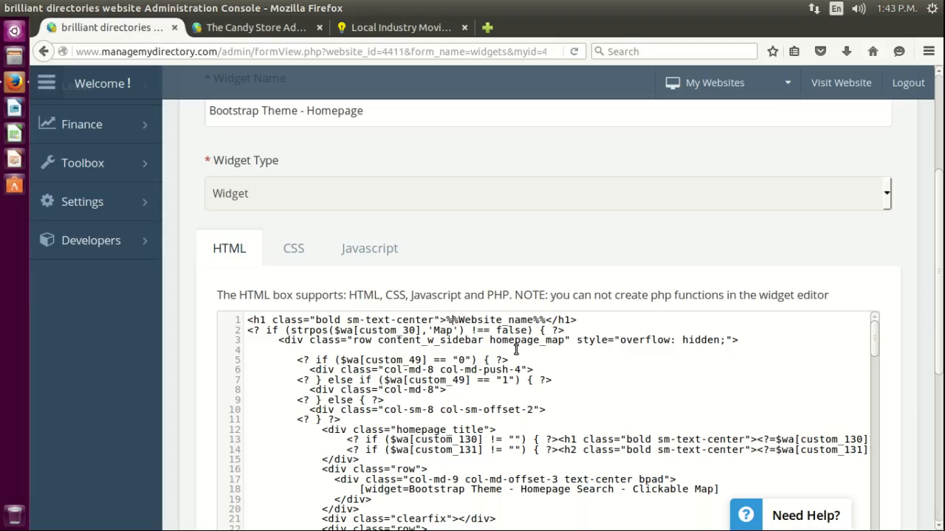
type("%")
key("Right")
key("Right")
key("Right")
key("Right")
key("Right")
key("Right")
key("Right")
key("Right")
key("Right")
key("Right")
key("Right")
key("Right")
key("Right")
key("Right")
key("Right")
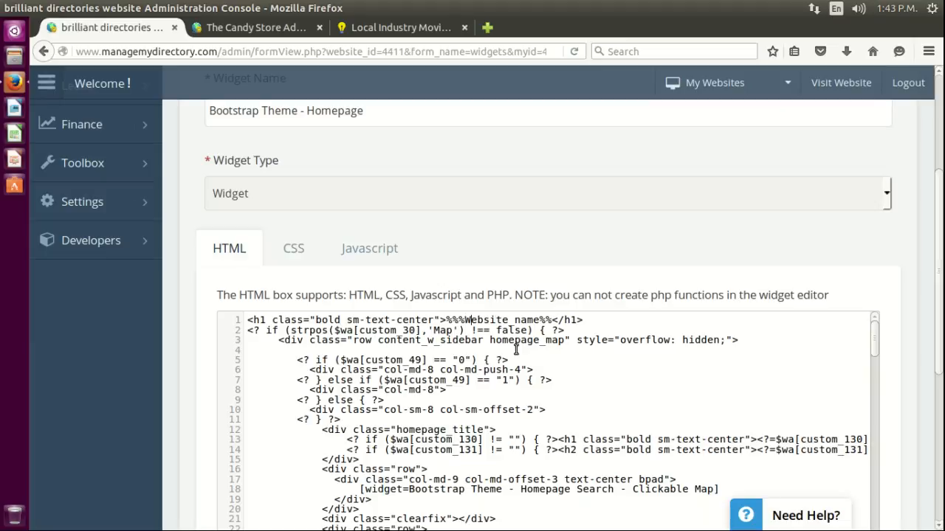
type("%")
left_click(373, 28)
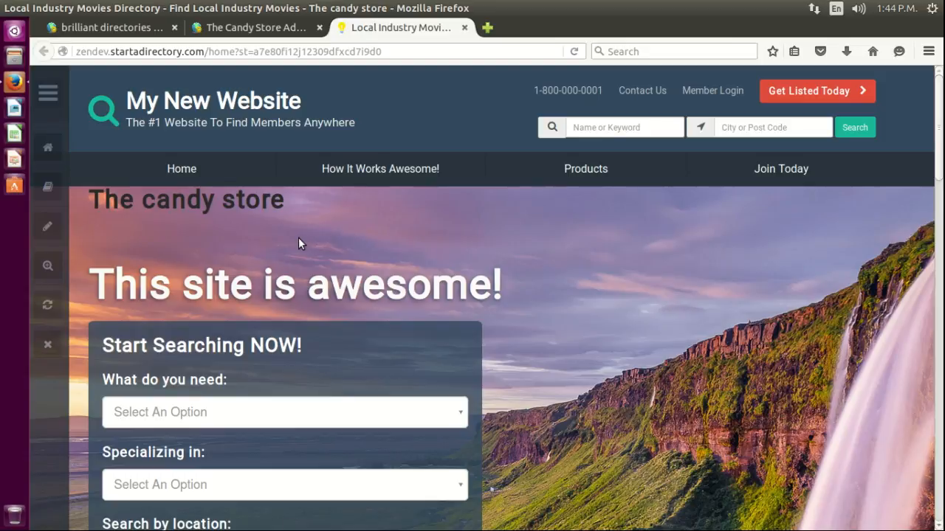
- Reduce the heading variable to one percent sign per side with a lowercase w, so it reads %website_name%
left_click(141, 29)
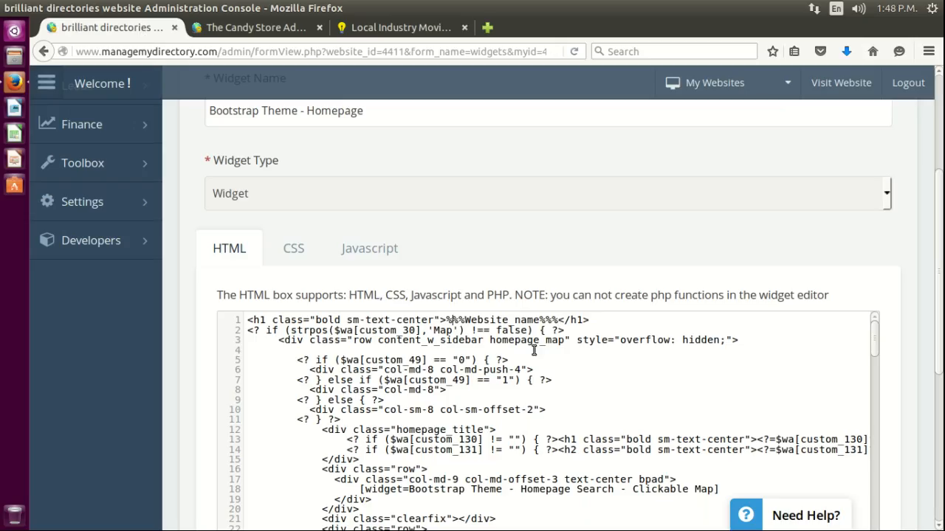
key("Delete")
key("Delete")
key("Right")
key("Right")
key("BackSpace")
type("w")
key("Right")
key("Right")
key("Right")
key("Right")
key("Right")
key("Right")
key("Right")
key("Right")
key("Delete")
key("Delete")
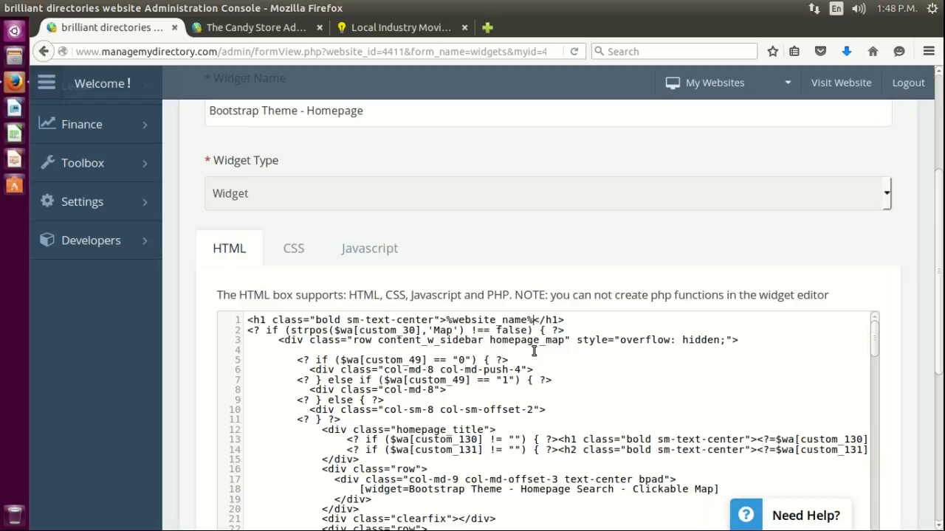
- Add a tilde after the heading variable and write the note "~ao - Admin Only" on a new line below the heading
type("-")
key("End")
key("Return")
key("Return")
key("Return")
key("Up")
type("~ao")
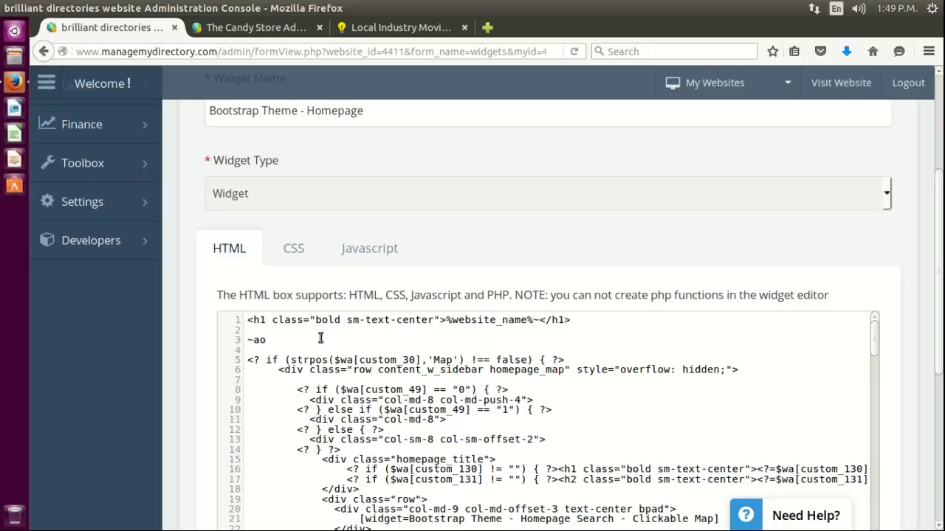
type(" - Admins O")
type("nly")
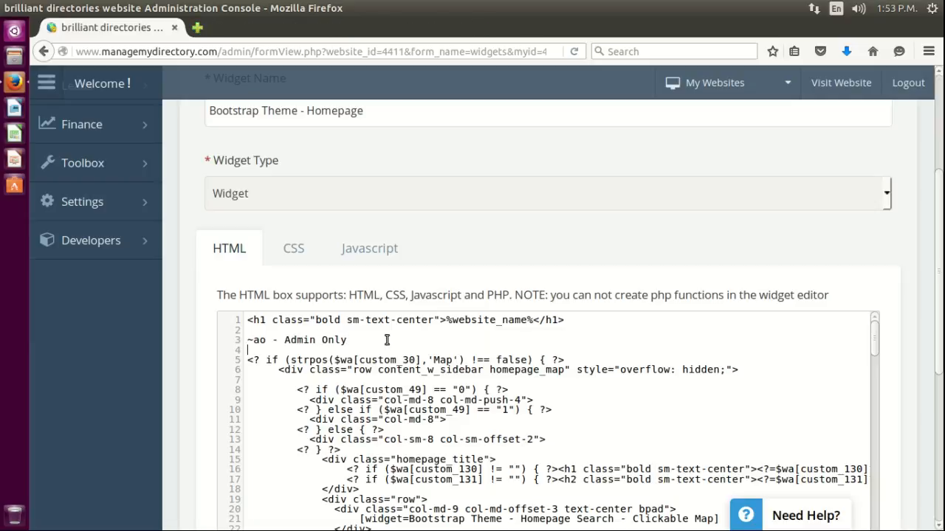
- Add the note lines "~as - Apostrophe" and "~na - Not Preprocess the Variable, but instead show the variable name" below the ~ao note
type("~as - Apostrophe")
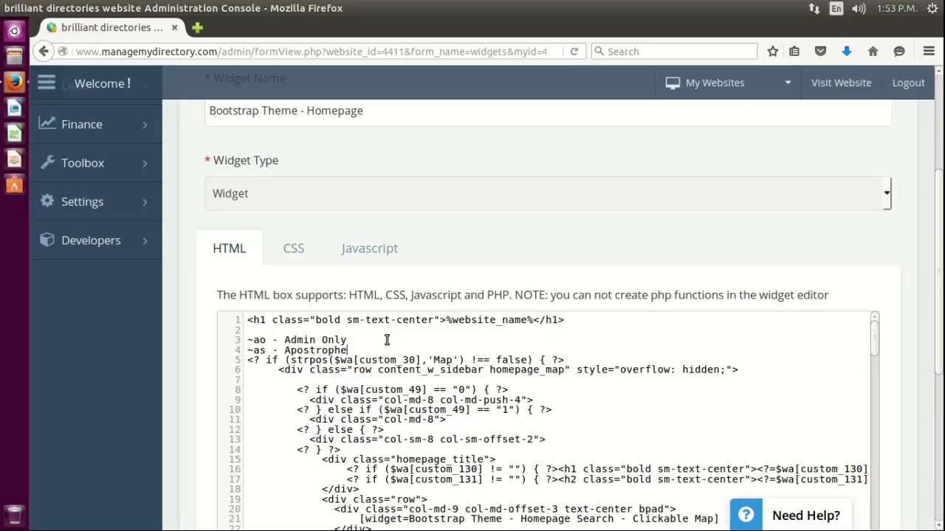
key("Return")
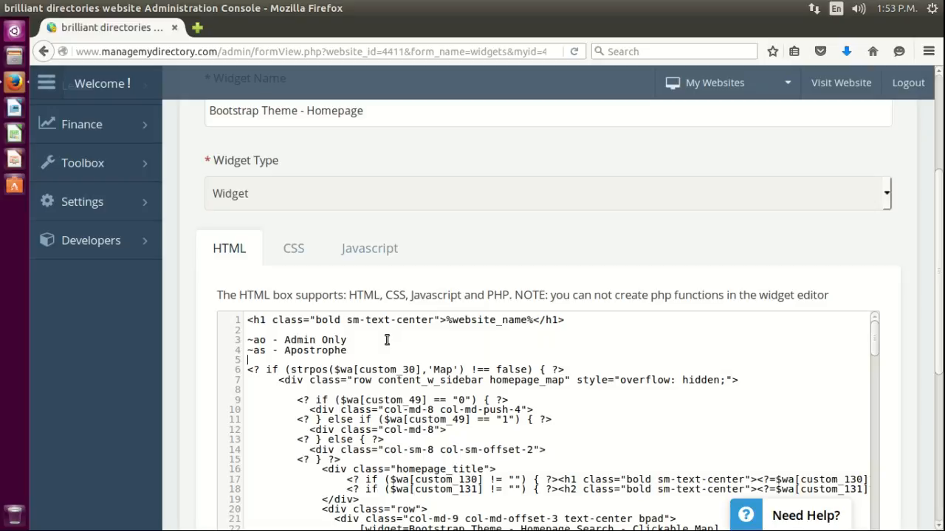
type("-na")
type(" - ")
type("N")
type("ot")
type("Preproce")
type("ss ")
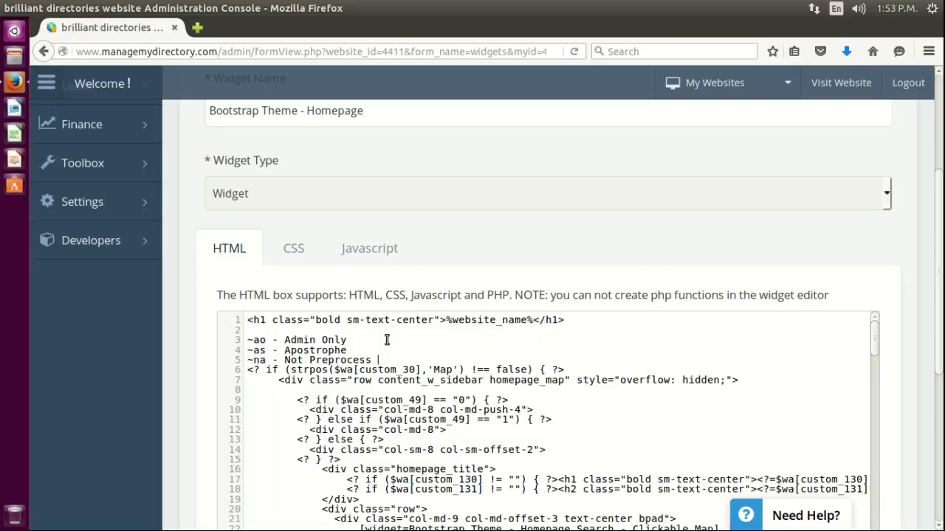
type("the Variable, but inste")
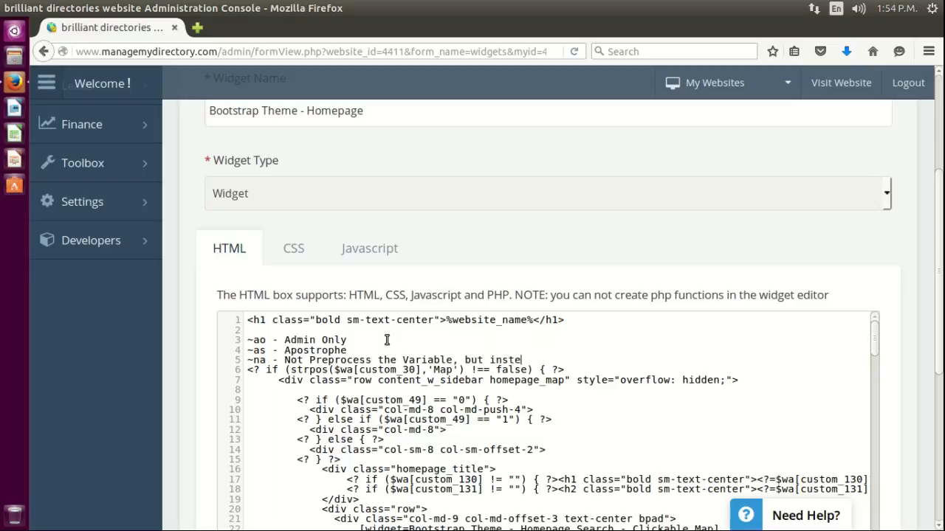
type("ad show the variable name")
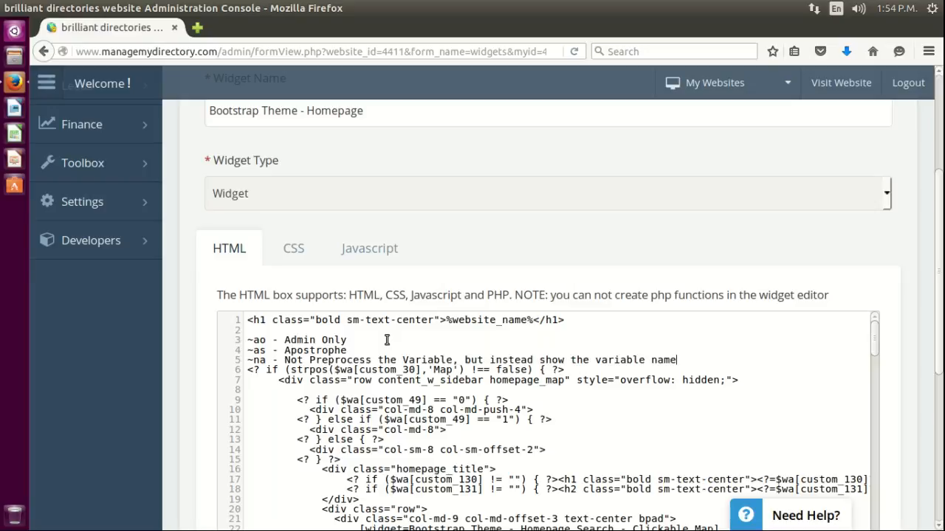
- Add a fourth note line reading "~ut - URL" below the ~na note
key("Return")
type("~")
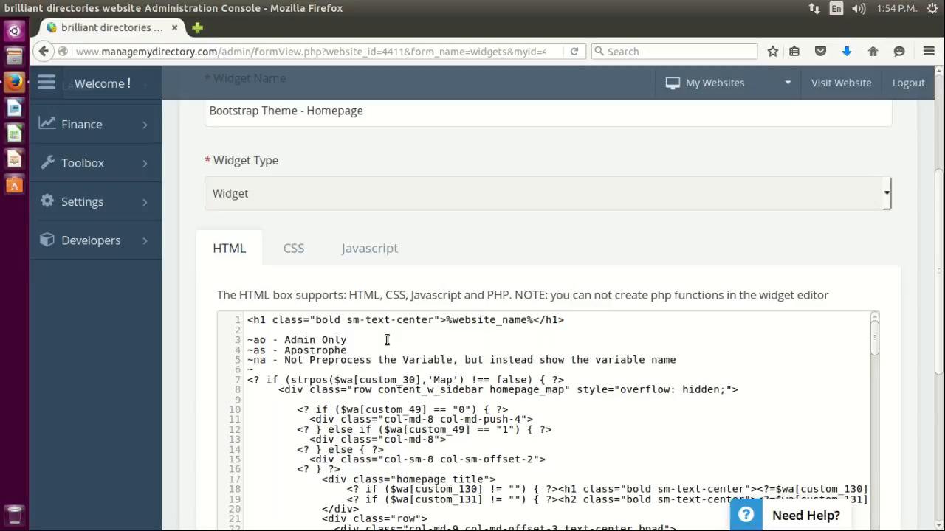
type("ut - URL")
- Delete the four modifier note lines, ~ao through ~ut, from the widget code
key("Up")
key("Down")
key("Down")
key("Up")
key("Up")
key("Down")
key("shift+Right")
key("shift+Right")
key("shift+Right")
key("shift+Down")
key("Left")
key("Up")
key("shift+Down")
key("shift+Down")
key("shift+Down")
key("shift+Down")
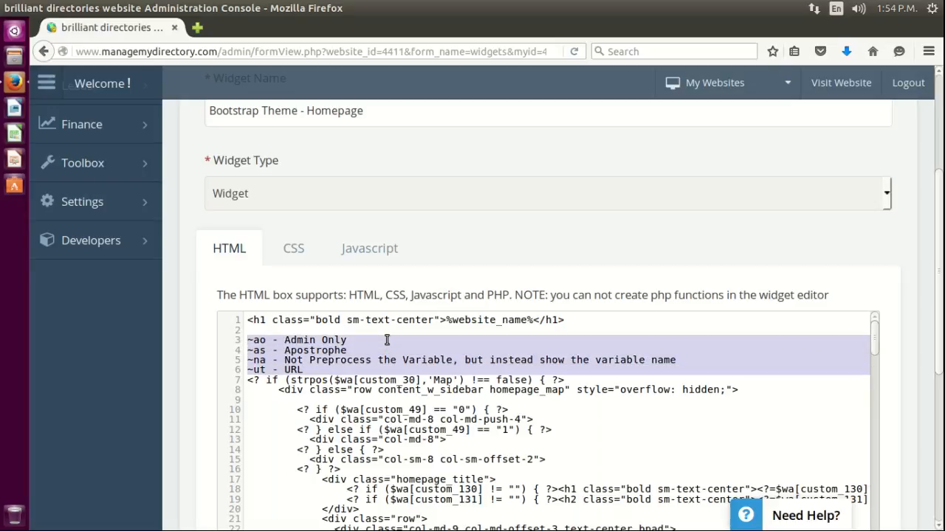
key("BackSpace")
- Insert the ~as modifier before the closing percent sign so the variable reads %website_name~as%, and check the heading on the live homepage
key("Up")
key("Left")
key("Left")
key("Left")
key("Left")
key("Left")
key("Left")
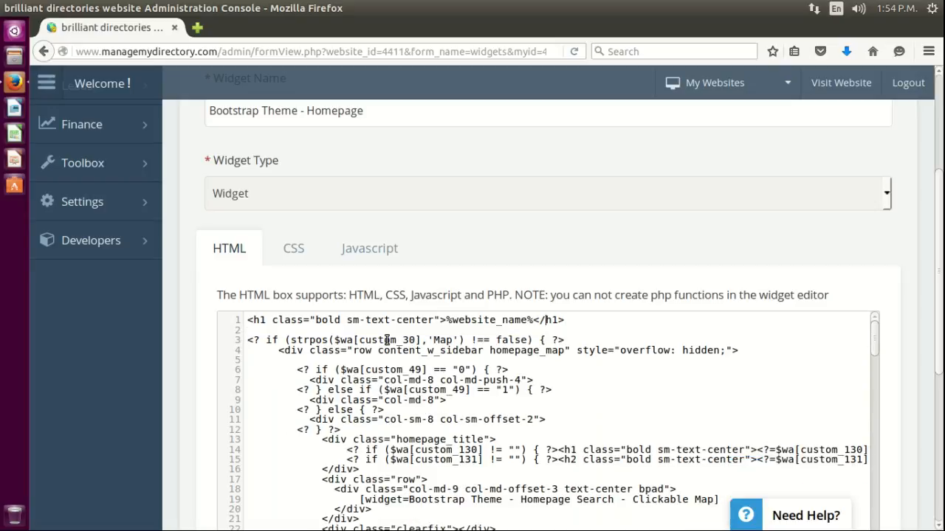
key("Left")
key("Right")
type("~as")
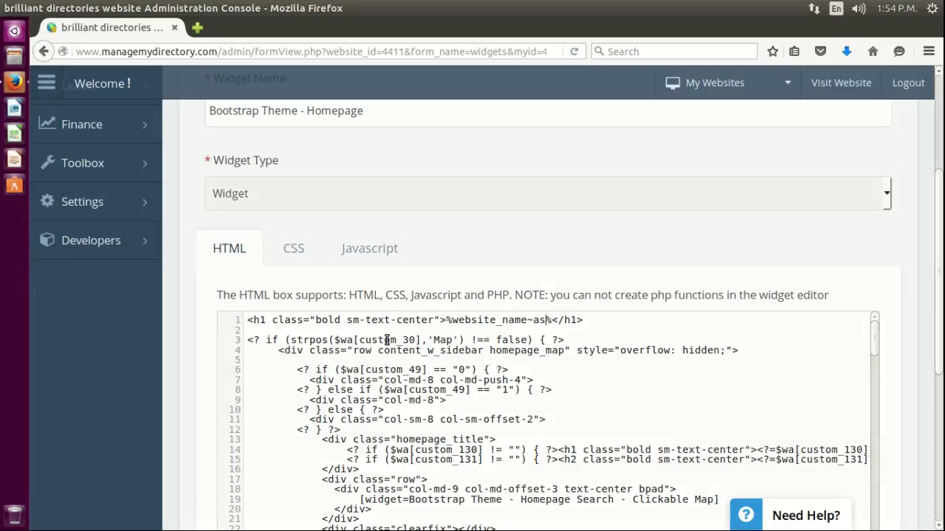
left_click(830, 84)
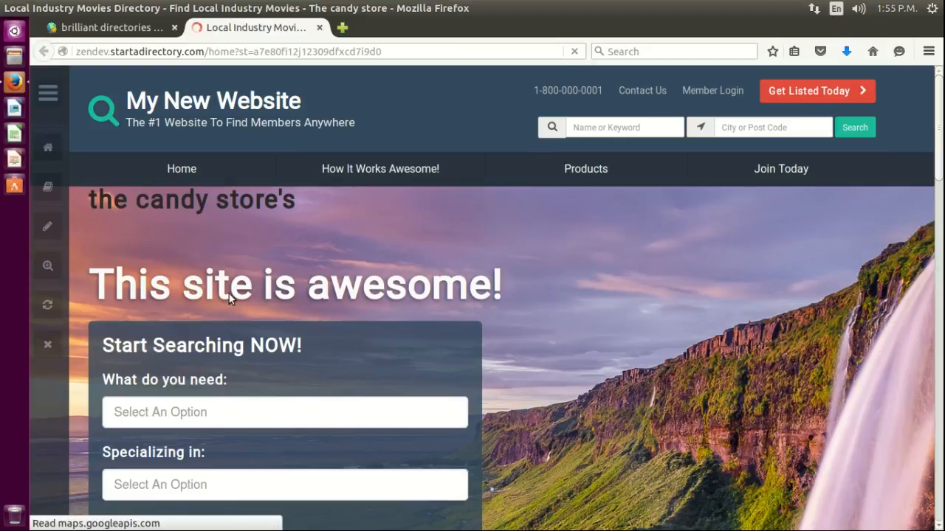
left_click_drag(90, 200, 322, 202)
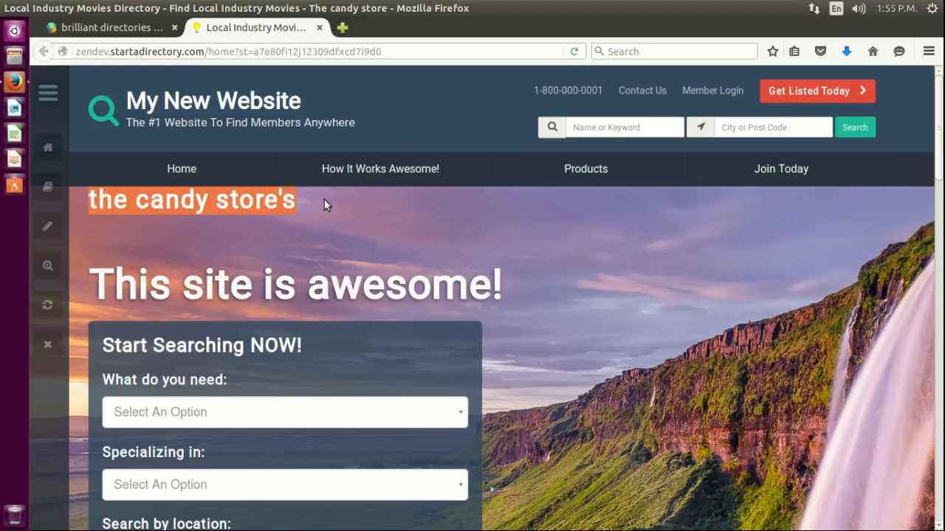
- Replace the modifier in the heading variable so it reads %website_name~na%, and check the heading on the reloaded live homepage
left_click(280, 195)
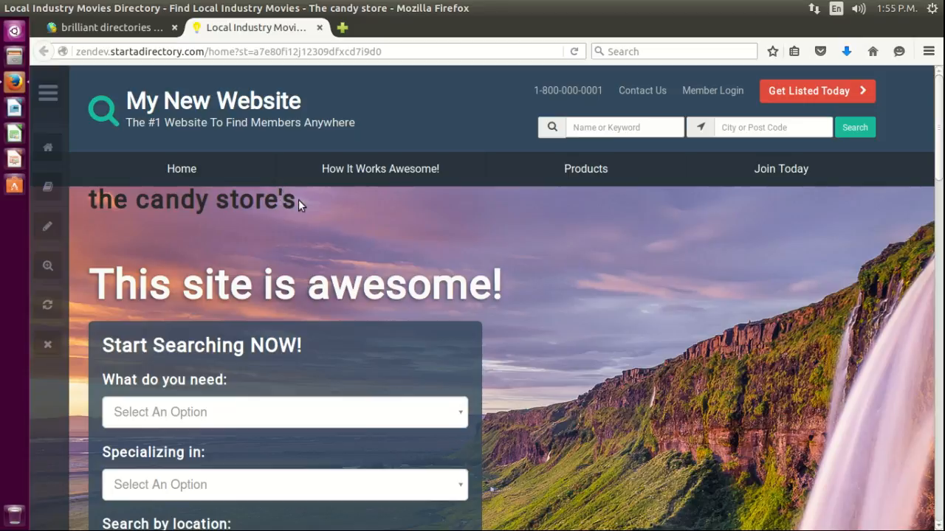
left_click(133, 22)
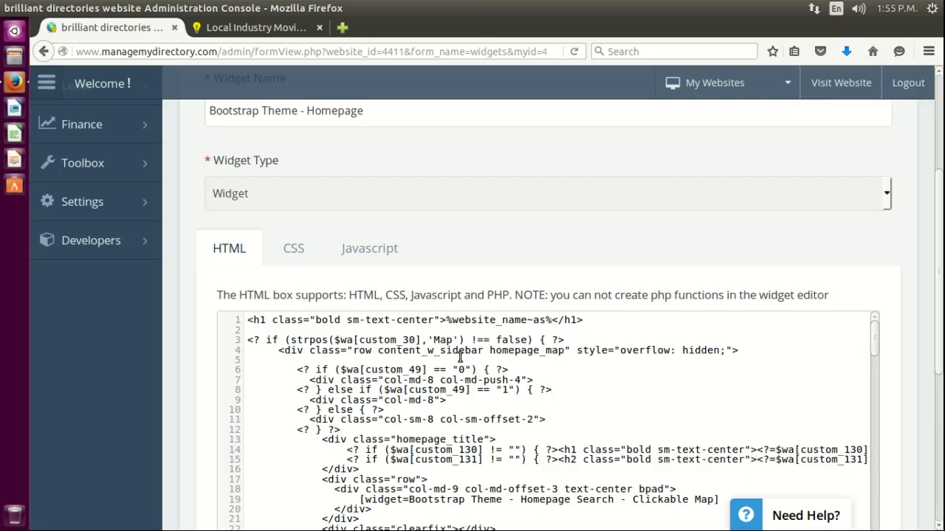
left_click(538, 321)
key("BackSpace")
key("Delete")
type("na")
left_click(235, 28)
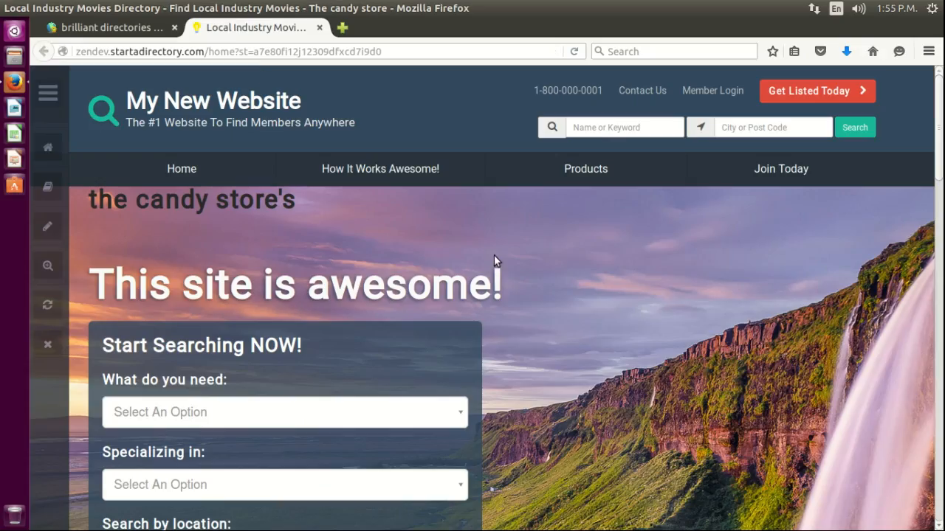
key("F5")
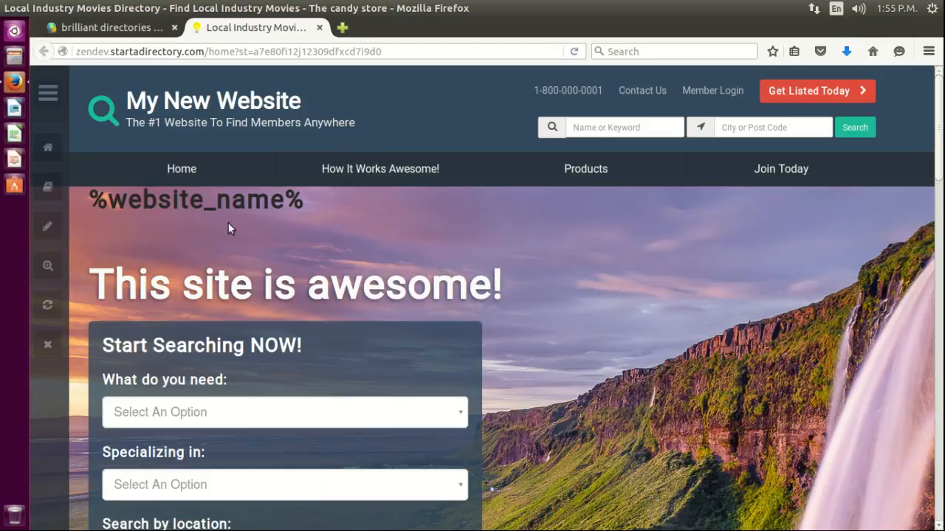
left_click_drag(92, 195, 304, 200)
left_click(281, 203)
- Delete the entire h1 heading line containing the website name variable from the start of the homepage widget's HTML, along with the extra line break
left_click(112, 30)
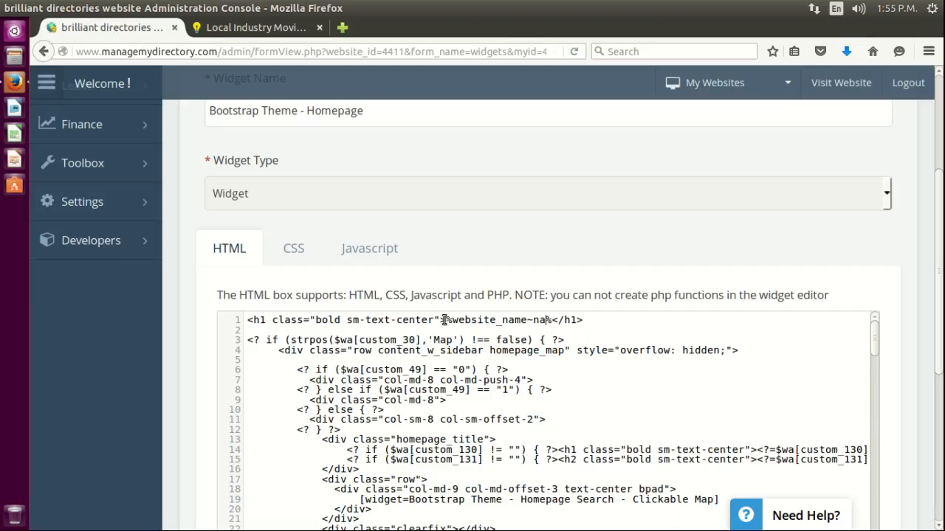
left_click_drag(445, 320, 553, 319)
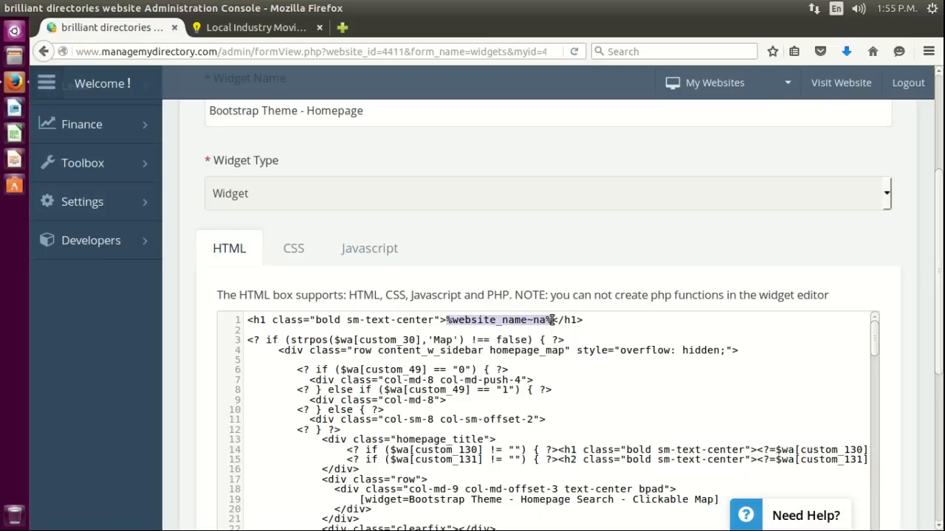
left_click(552, 320)
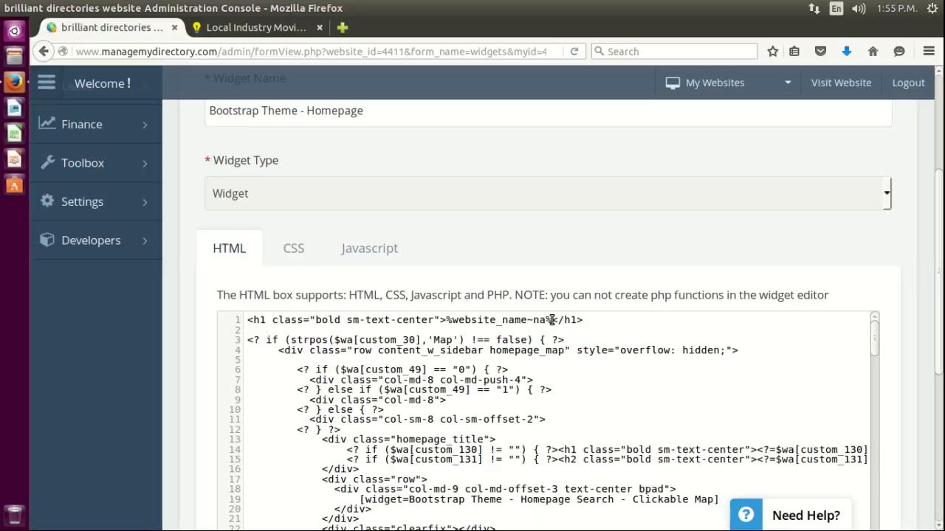
left_click_drag(552, 320, 445, 321)
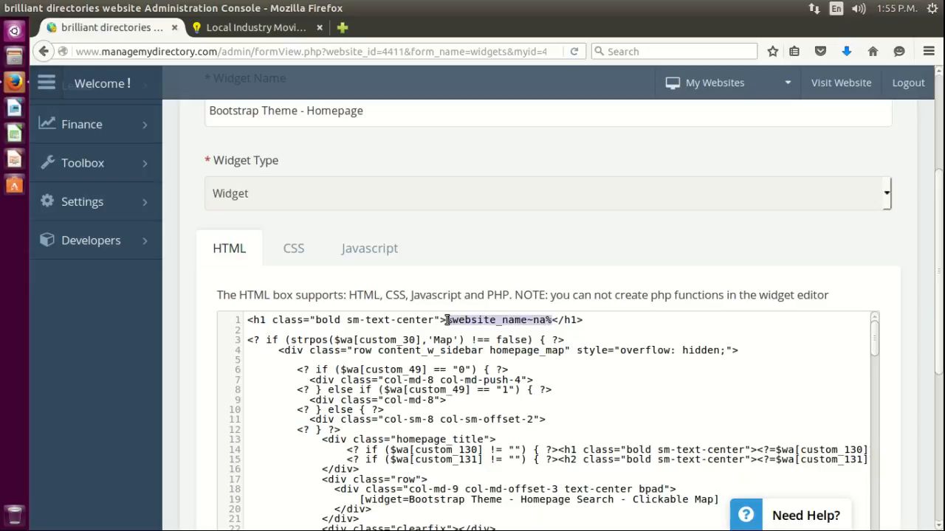
key("Home")
key("shift+End")
key("BackSpace")
key("Delete")
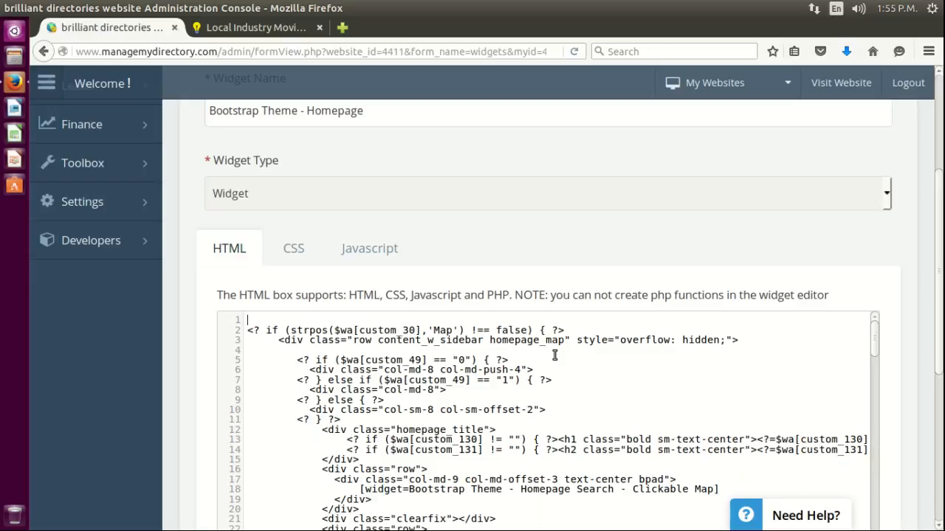